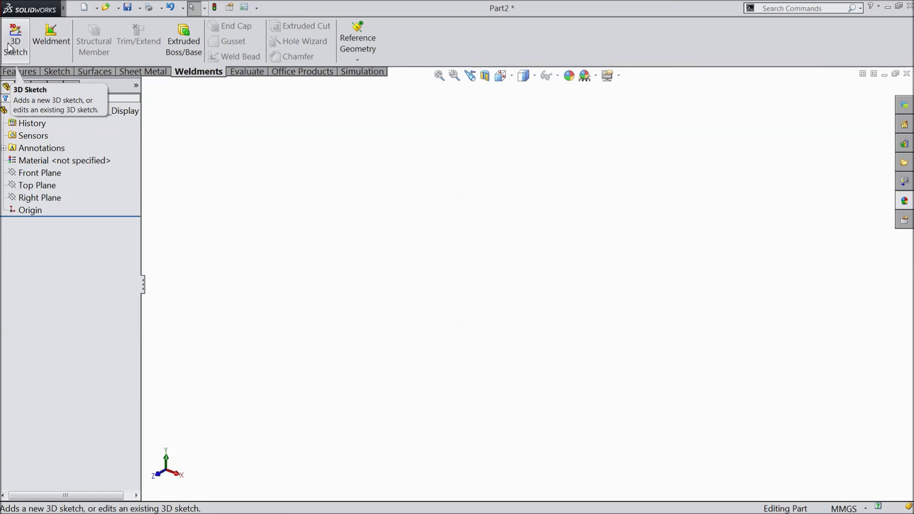
Step: Start a 3D sketch and draw a line from the origin upward along the Y axis
click(14, 46)
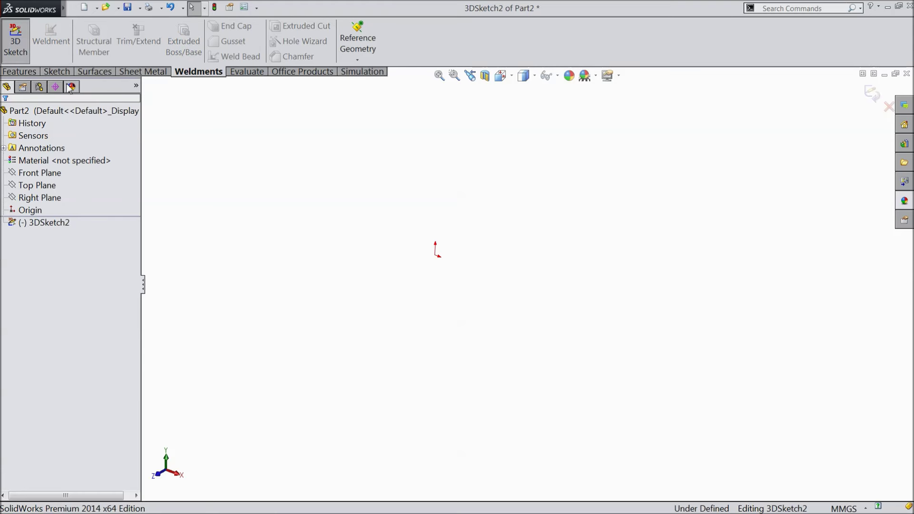
click(58, 72)
click(81, 26)
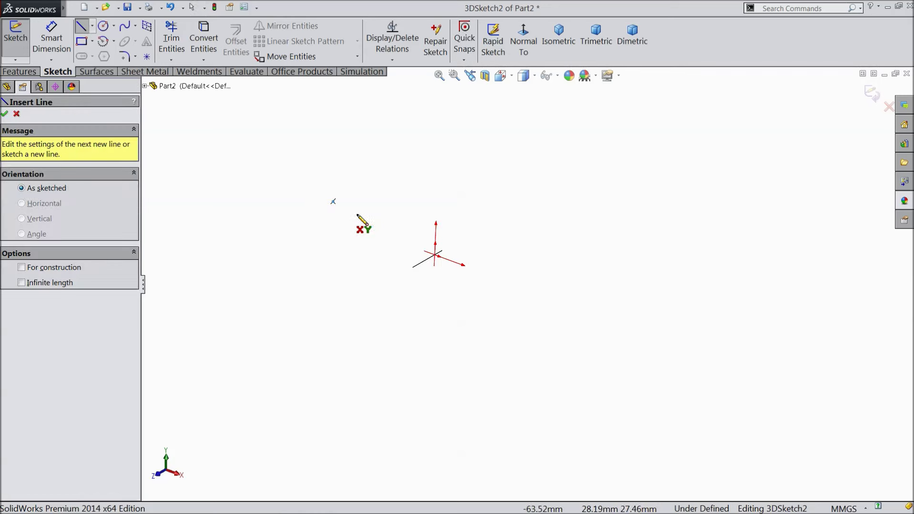
click(435, 255)
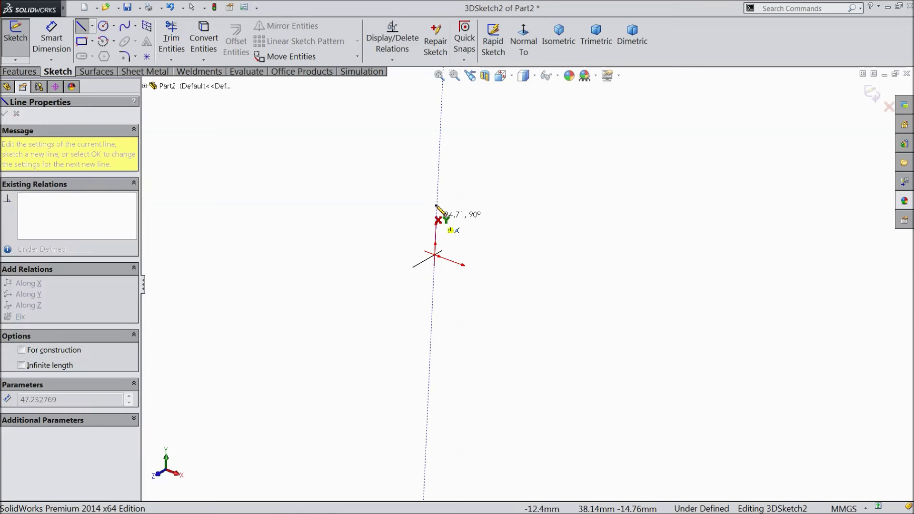
click(440, 127)
Step: Draw a closed four-sided loop from the vertical line's upper end, with sides about 294 to 357 mm long, finishing in the ZX plane
scroll(481, 142, up, 2)
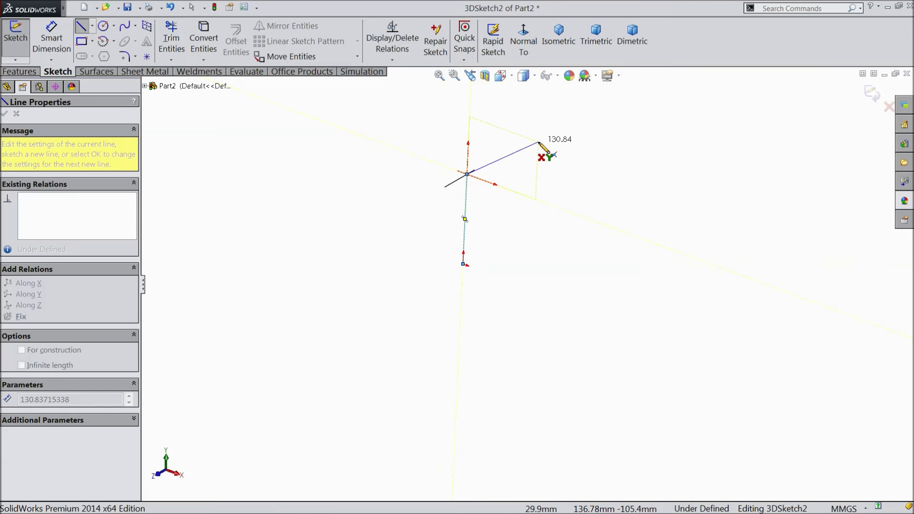
key(Tab)
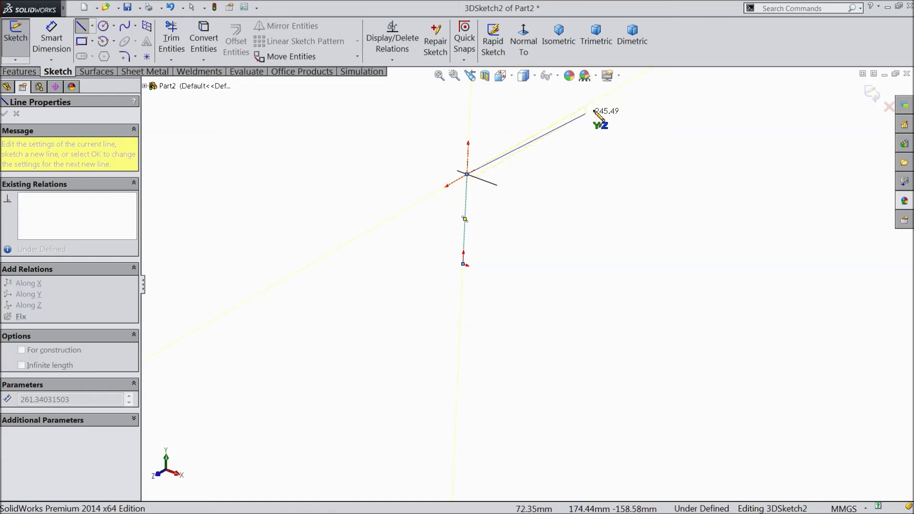
click(610, 93)
key(Tab)
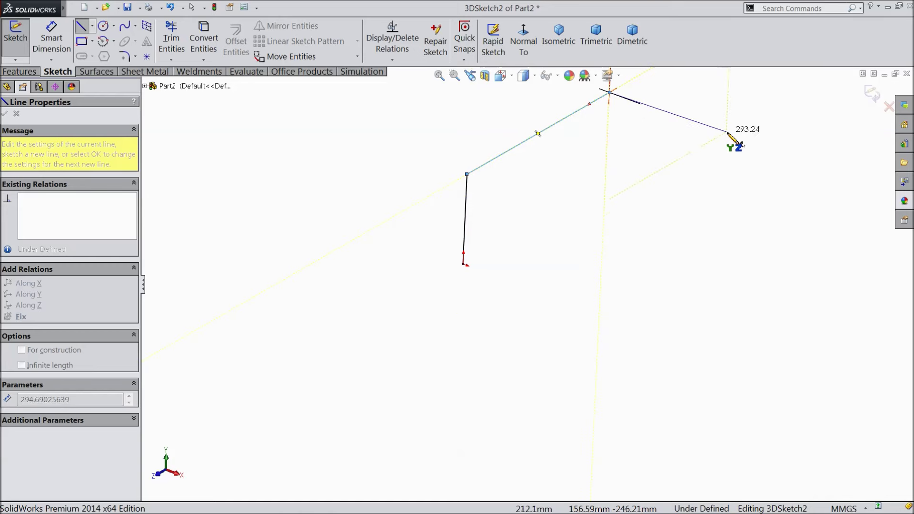
click(829, 173)
click(656, 272)
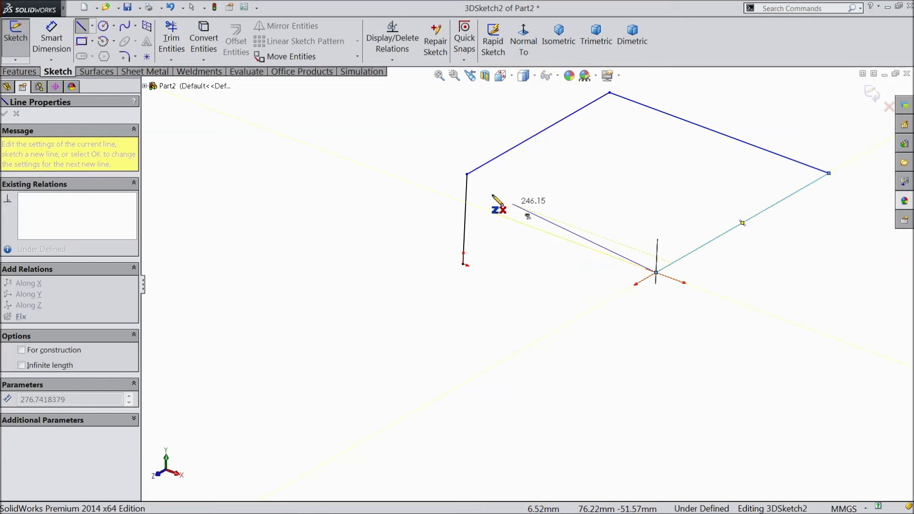
click(467, 174)
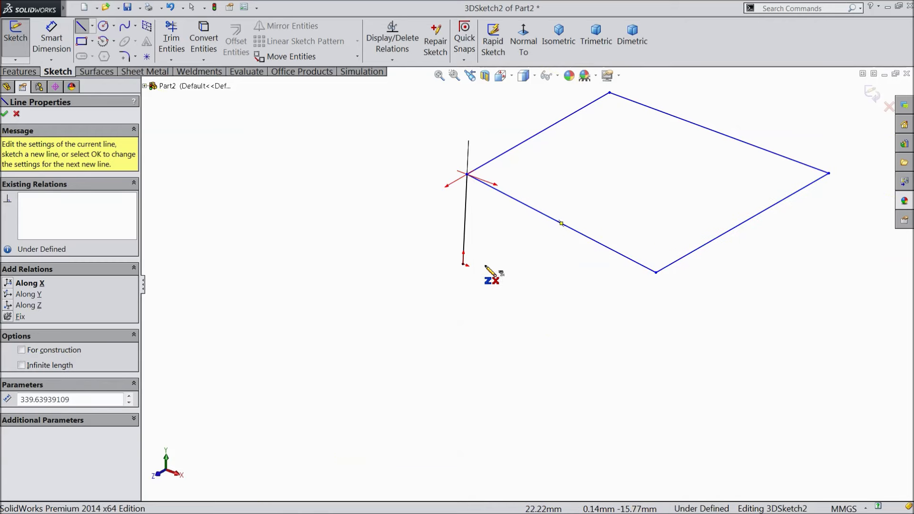
Step: Draw a closed four-sided loop in the ZX plane from the origin, with the first side along Z about 351 mm long
click(463, 264)
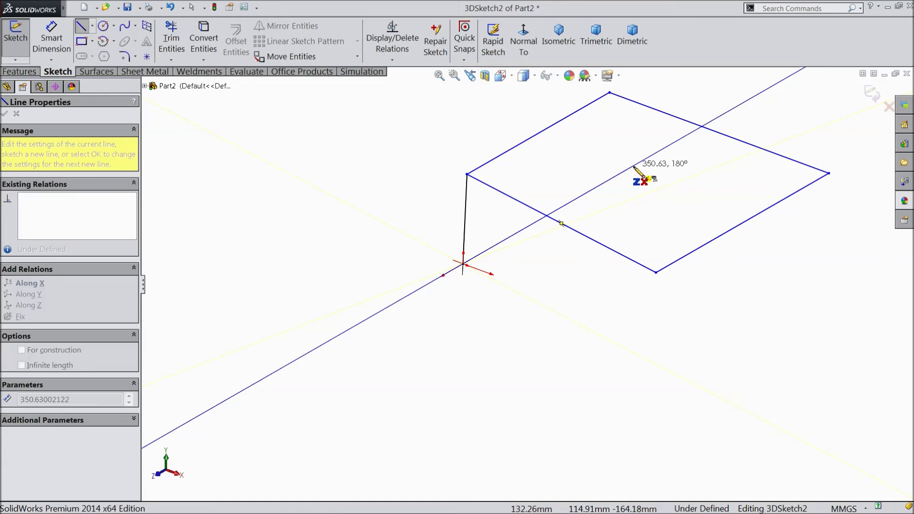
click(633, 166)
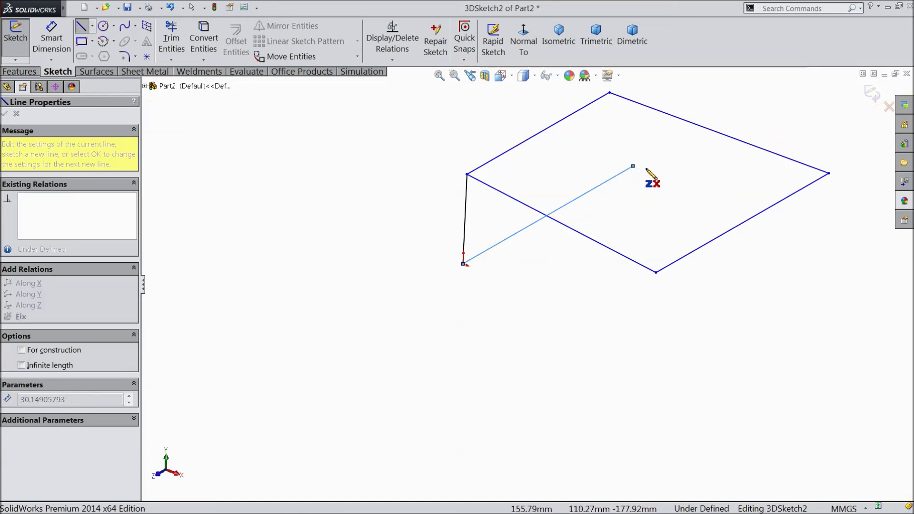
click(838, 242)
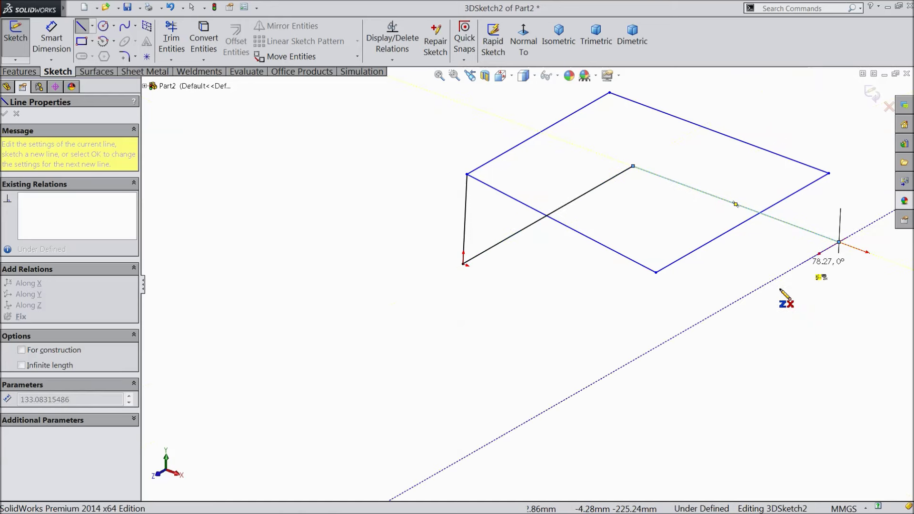
click(671, 338)
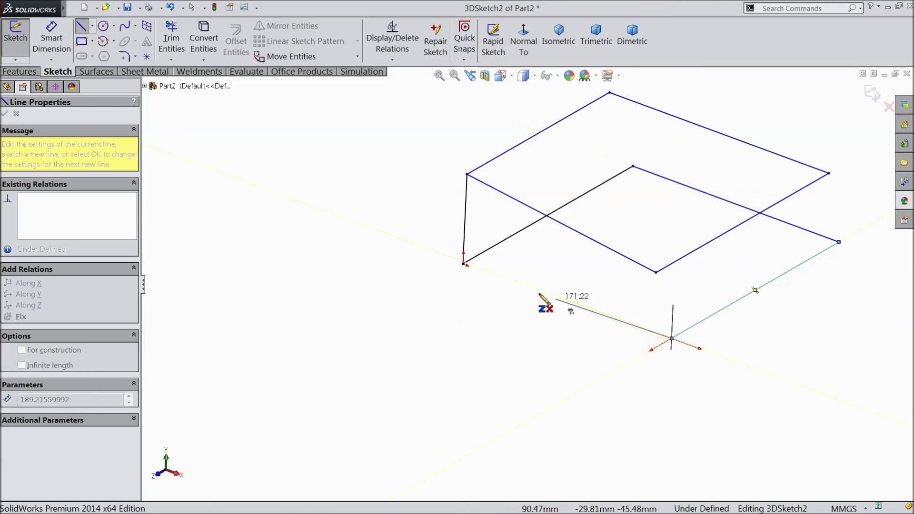
click(463, 264)
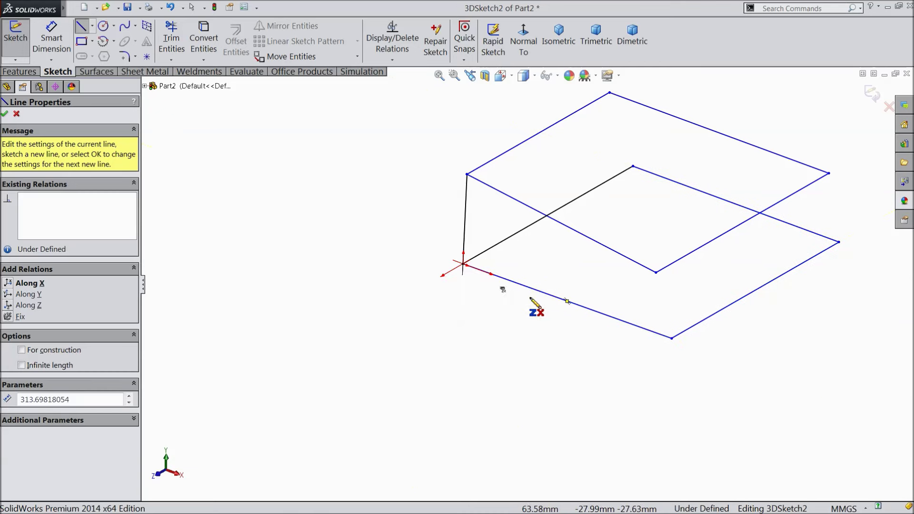
Step: Connect the three remaining corner pairs of the upper and lower loops with lines about 135 to 142 mm long, and end the Line command
click(657, 274)
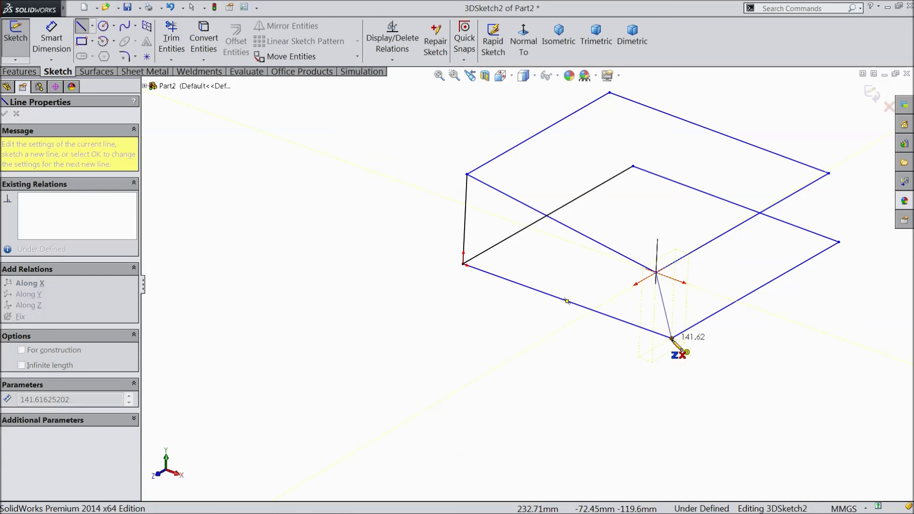
click(671, 338)
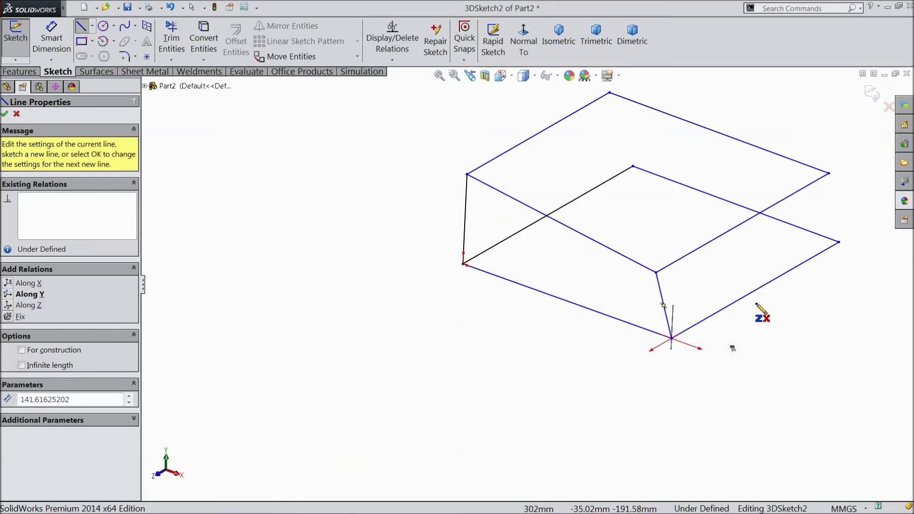
click(829, 173)
click(838, 242)
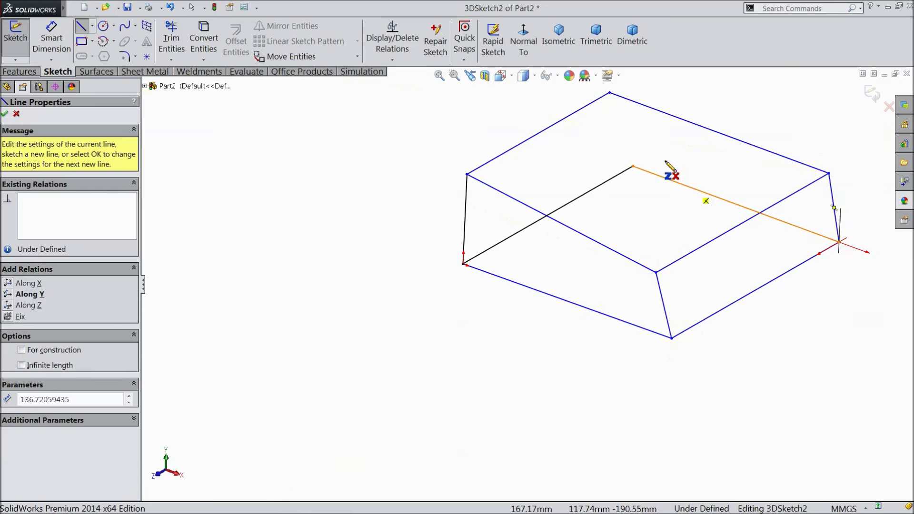
click(609, 93)
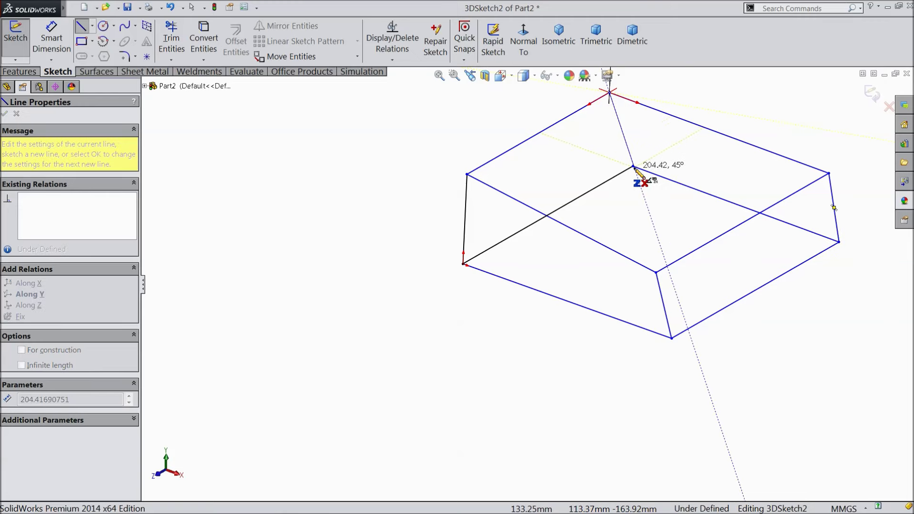
mouse_move(612, 193)
middle_down()
mouse_move(623, 179)
mouse_move(599, 168)
middle_up()
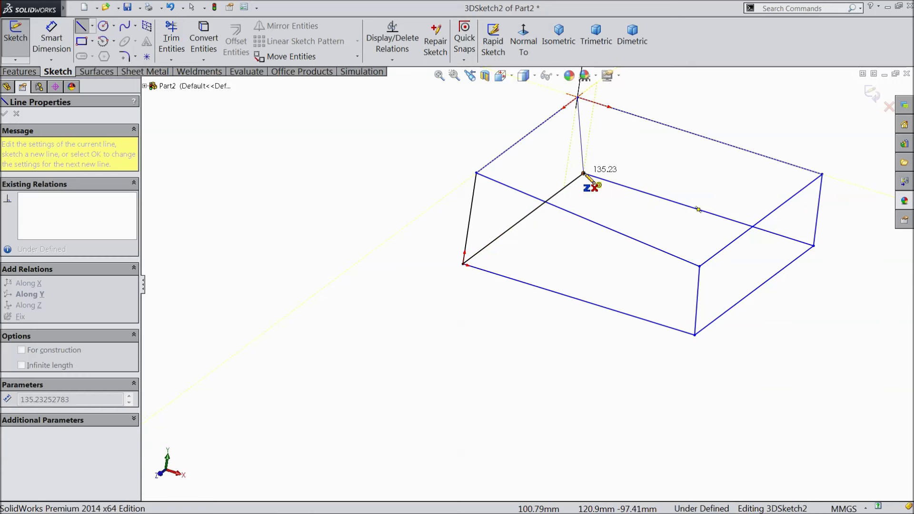
click(583, 174)
right_click(437, 134)
click(441, 141)
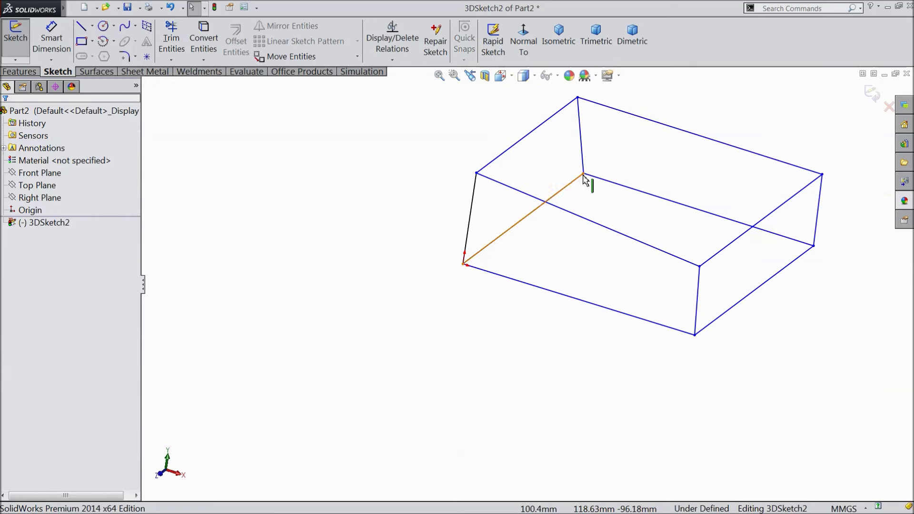
key(f)
scroll(674, 287, down, 2)
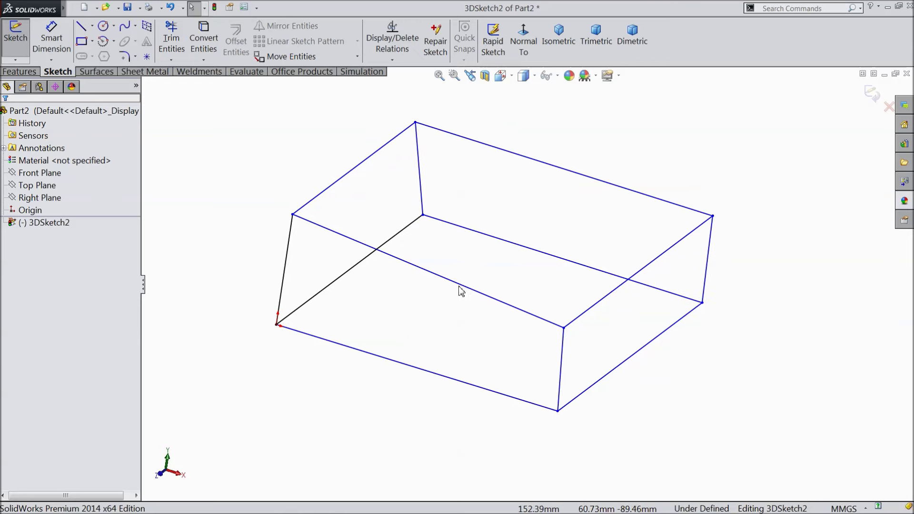
click(578, 175)
click(625, 285)
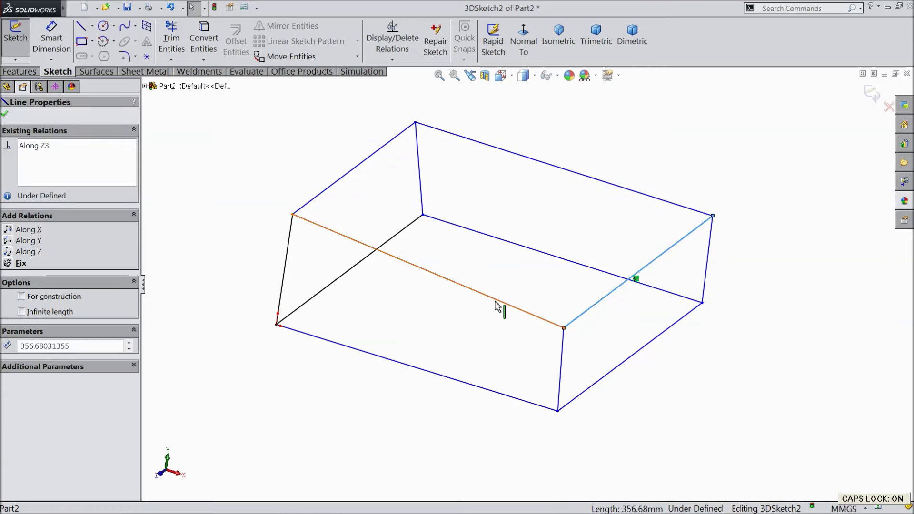
click(497, 305)
click(346, 179)
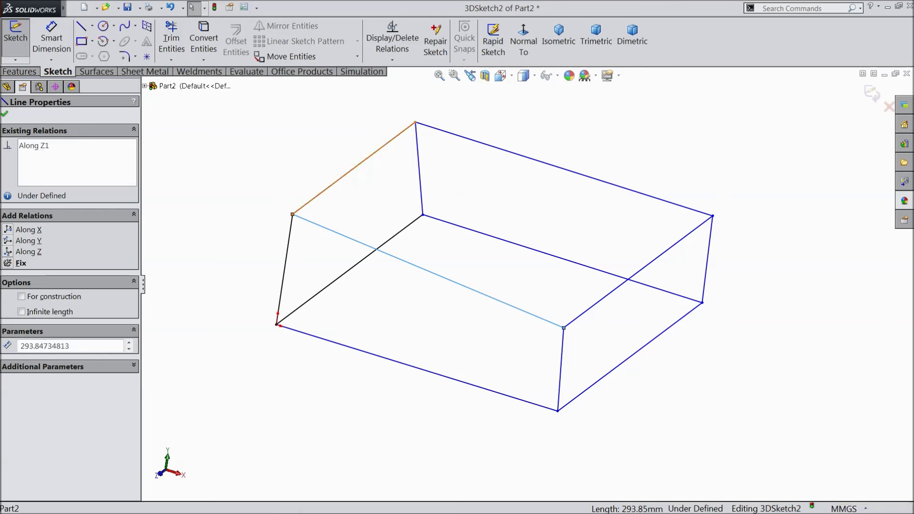
click(155, 205)
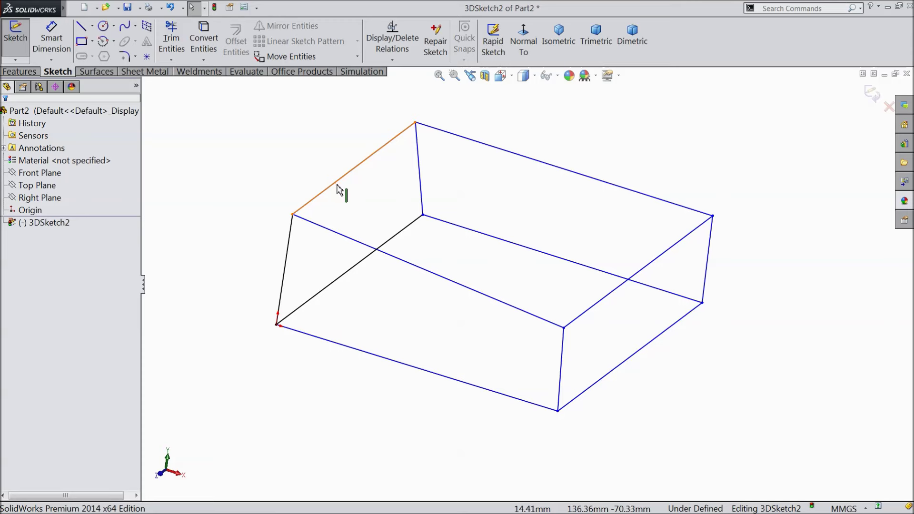
key(Caps_Lock)
Step: Apply an Equal relation to the four edges of the upper loop
click(355, 180)
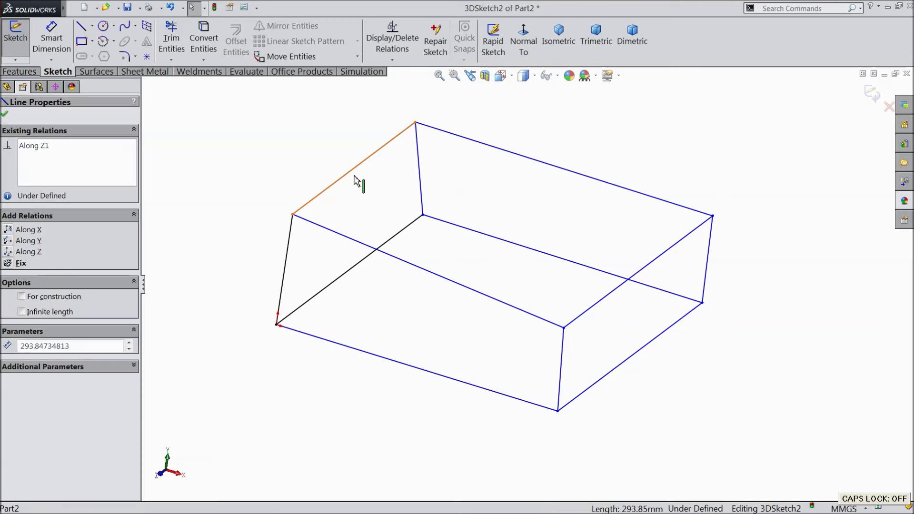
ctrl+click(541, 164)
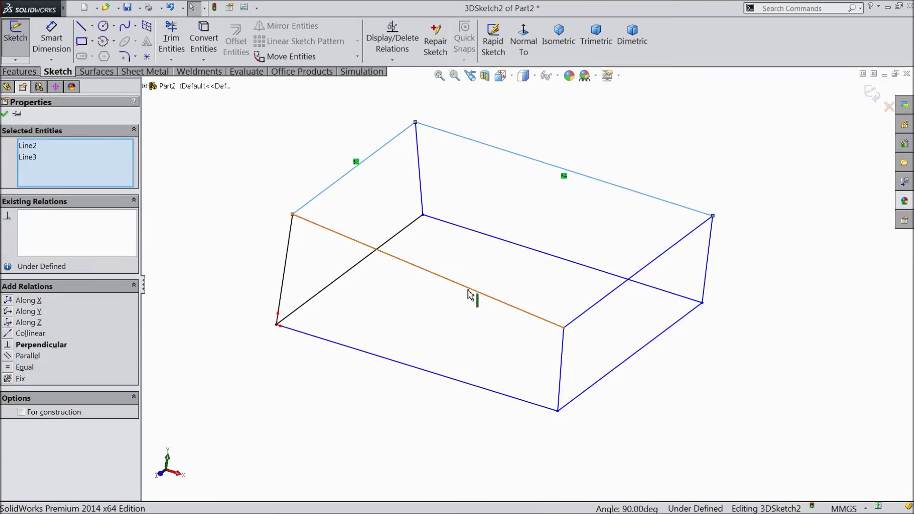
ctrl+click(472, 290)
ctrl+click(608, 299)
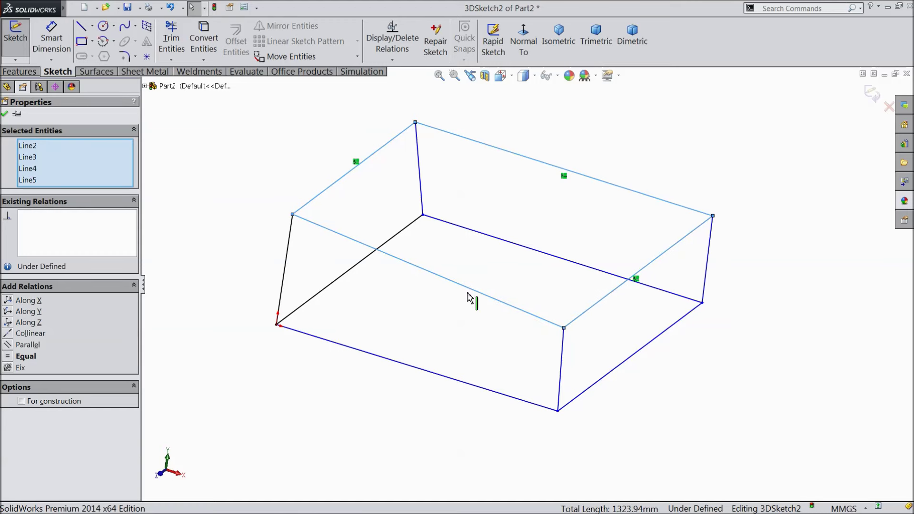
click(20, 357)
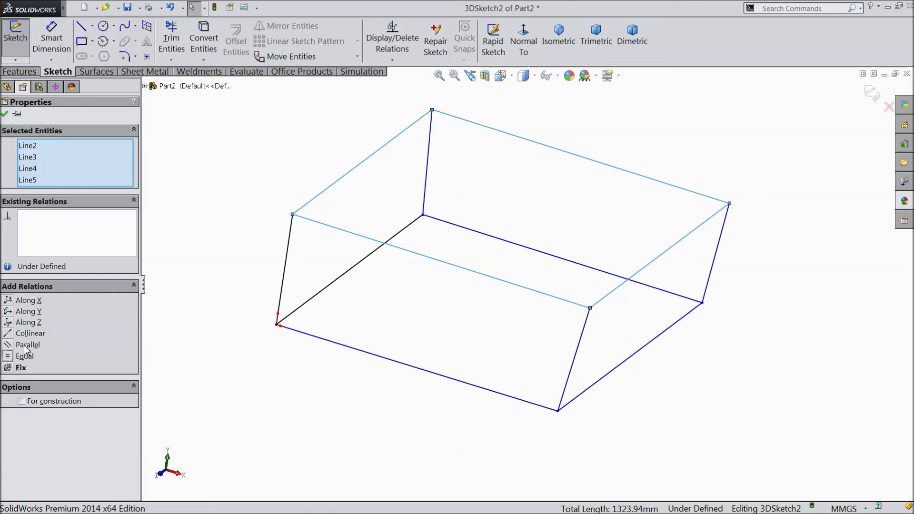
click(4, 115)
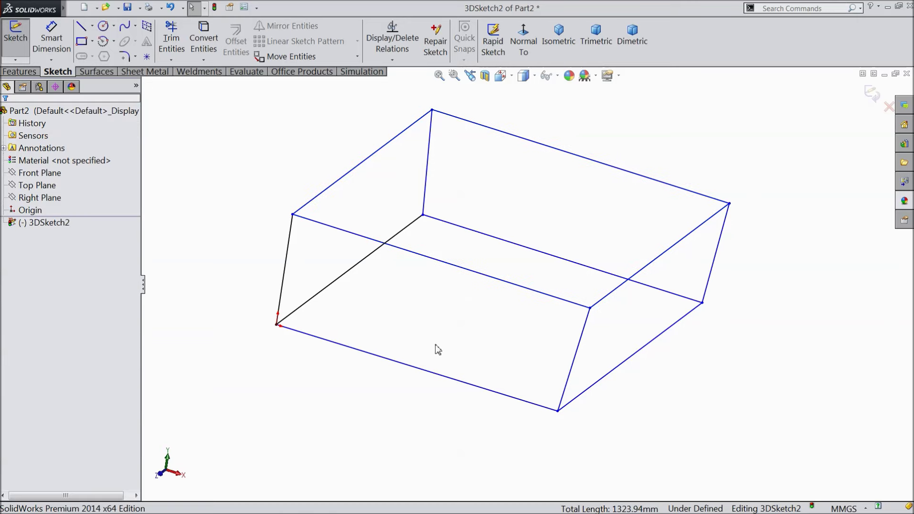
Step: Apply an Equal relation to the four edges of the lower loop
click(633, 357)
ctrl+click(663, 290)
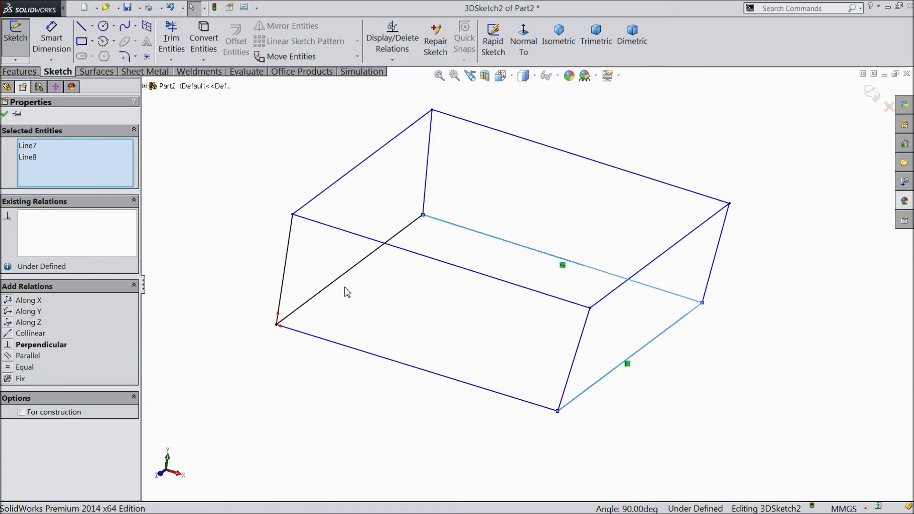
ctrl+click(344, 276)
ctrl+click(379, 360)
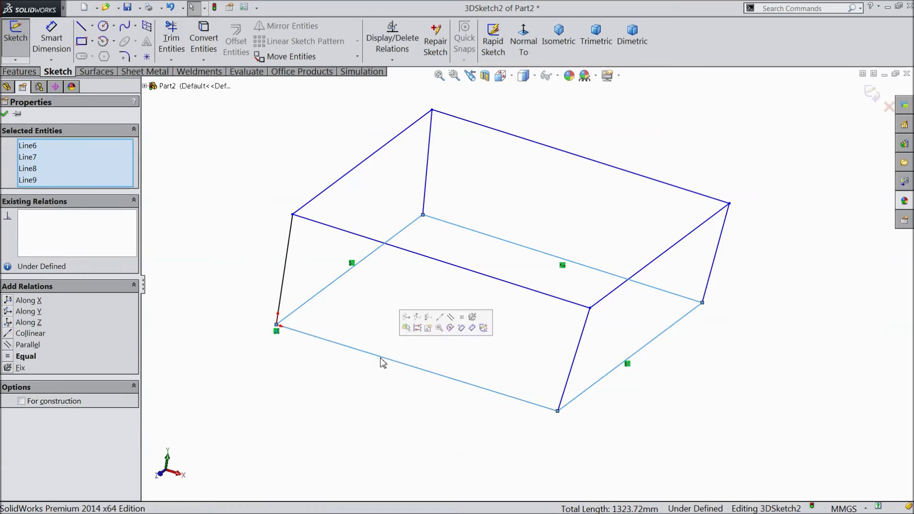
click(19, 357)
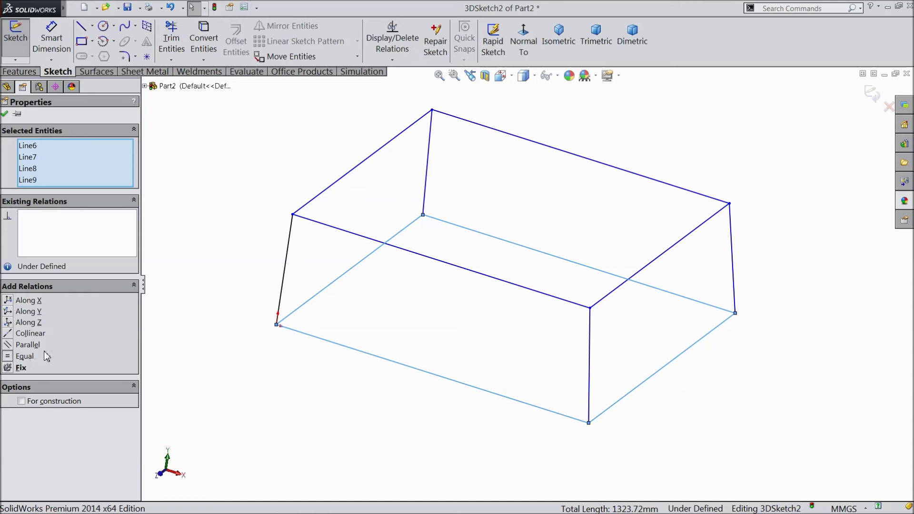
click(4, 114)
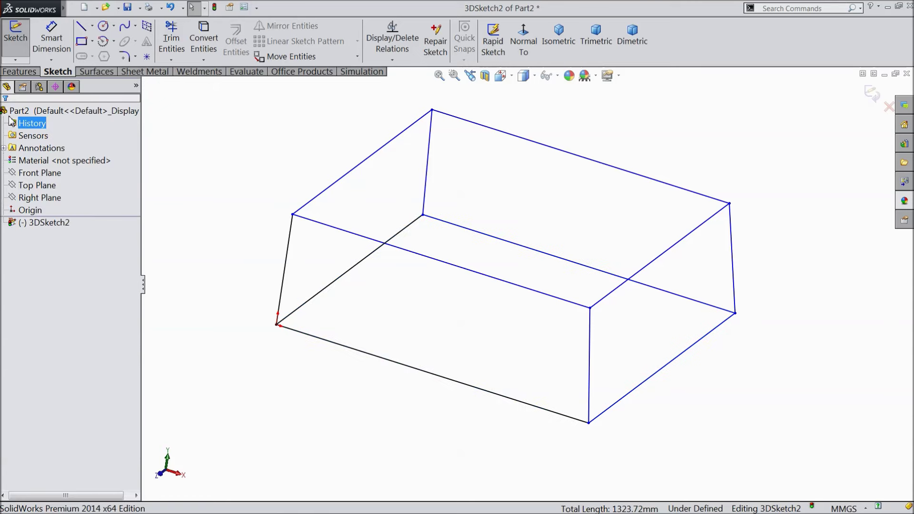
Step: Try to apply an Equal relation to the four upright edges, and undo it
click(285, 268)
ctrl+click(429, 178)
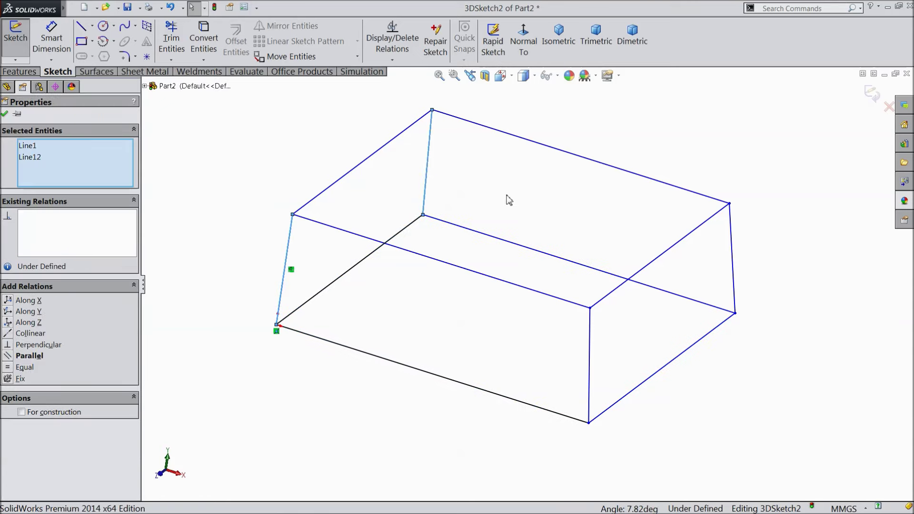
ctrl+click(590, 346)
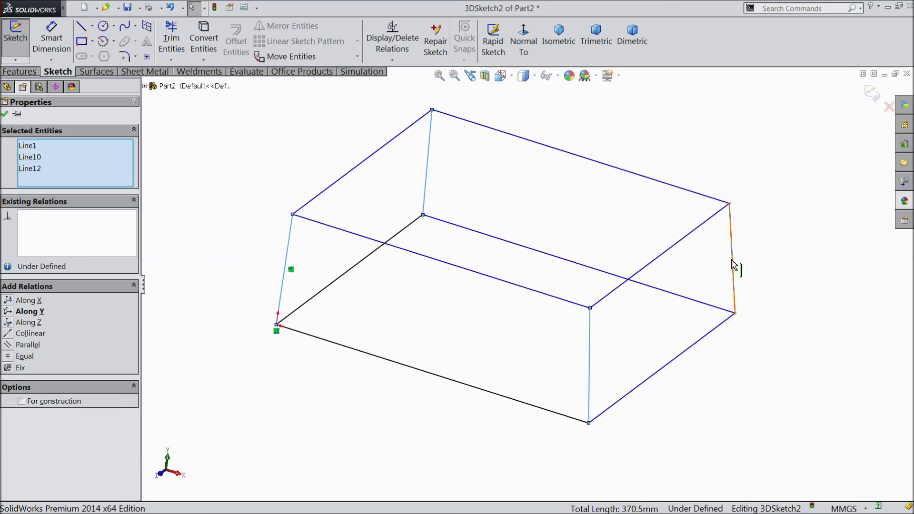
ctrl+click(732, 264)
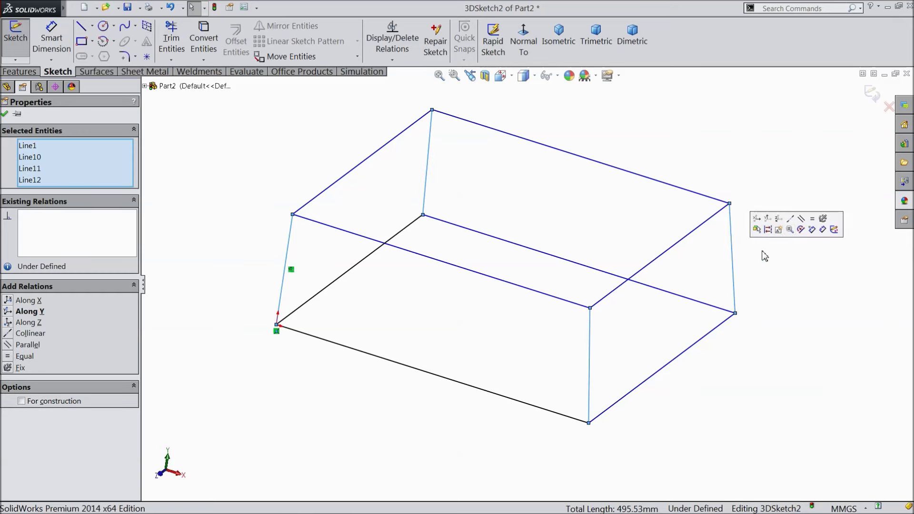
click(815, 221)
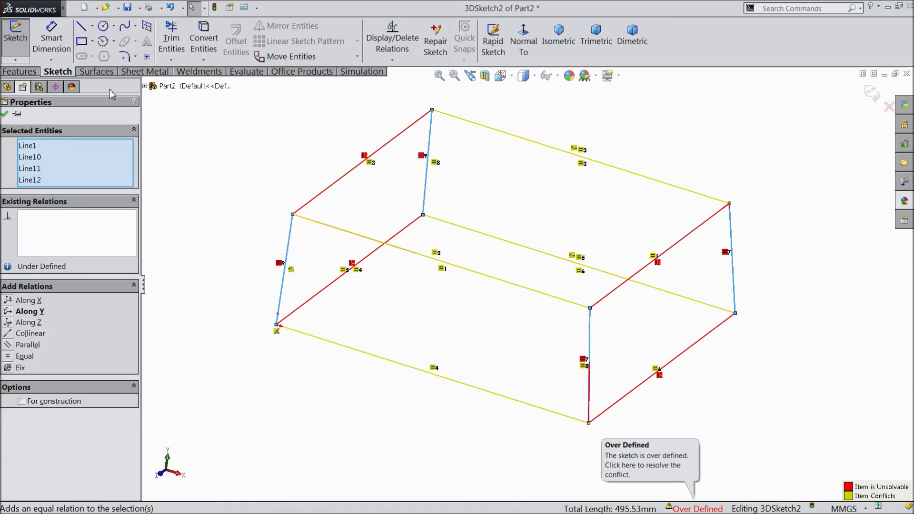
click(170, 7)
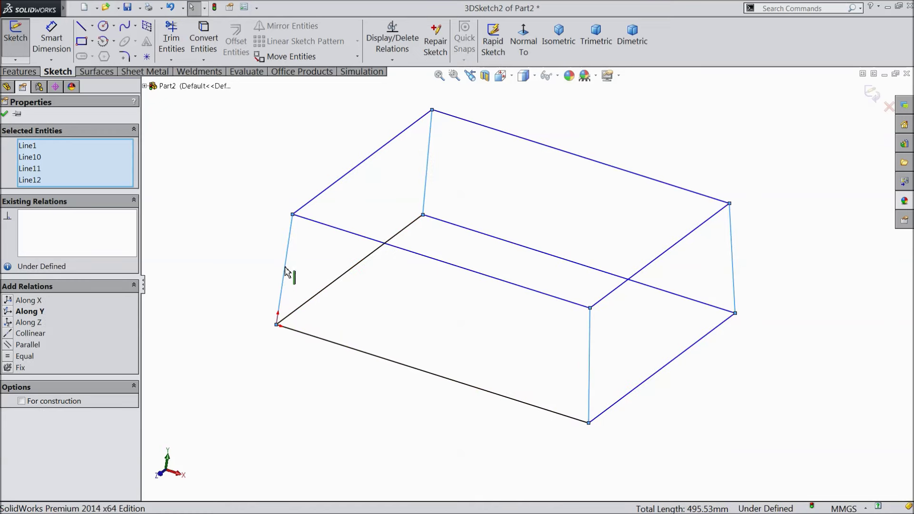
click(247, 247)
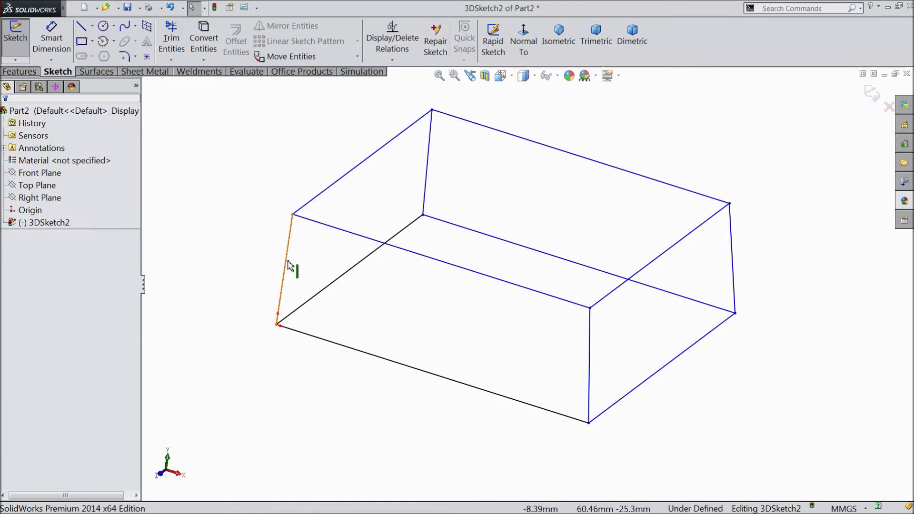
Step: Apply an Along Y relation to the upright edge at the origin
click(288, 265)
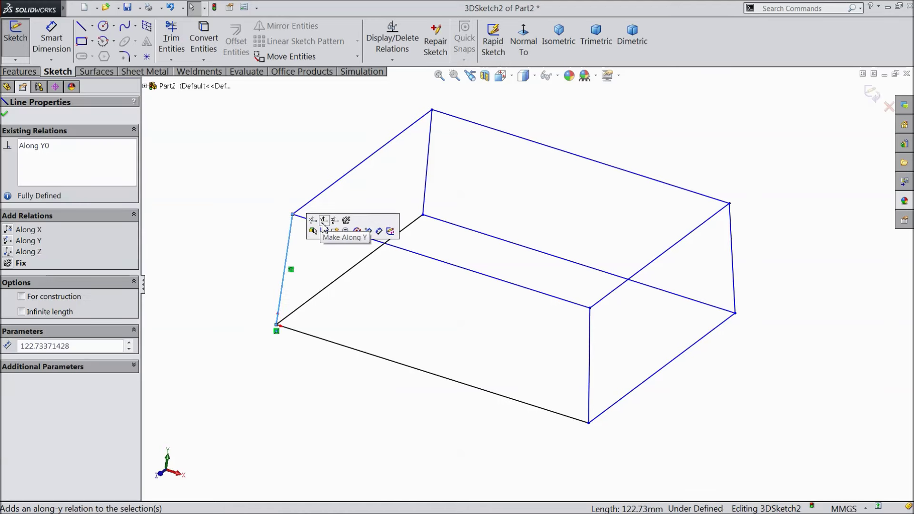
click(323, 226)
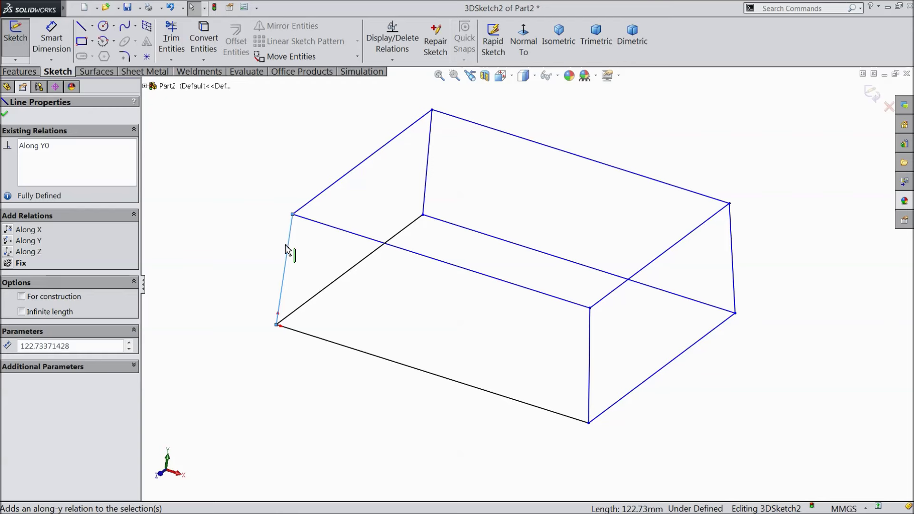
click(247, 248)
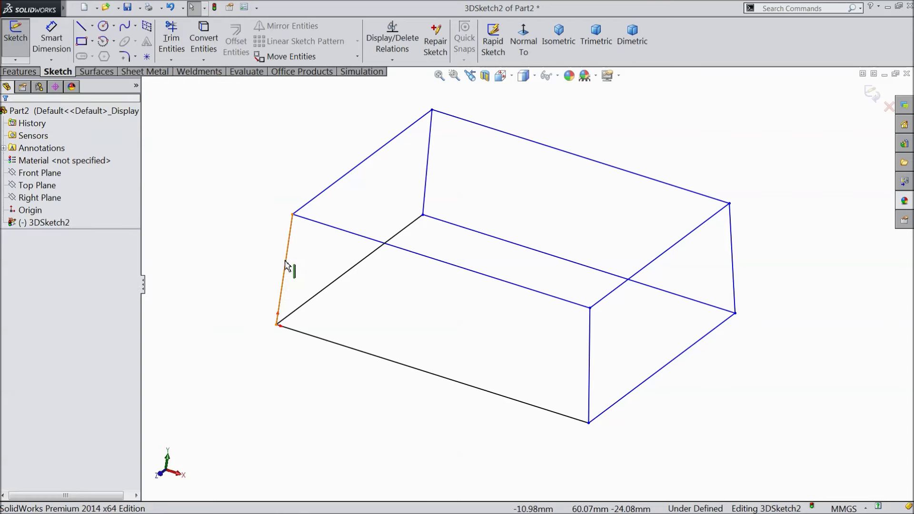
Step: Try to make the upright at the origin and the upright at the rear corner Equal, and undo the relation
click(285, 266)
ctrl+click(426, 177)
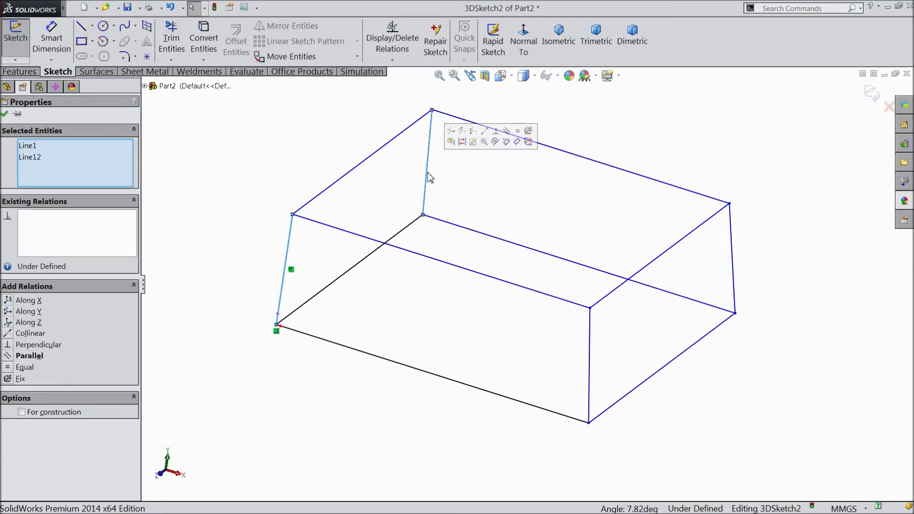
click(520, 136)
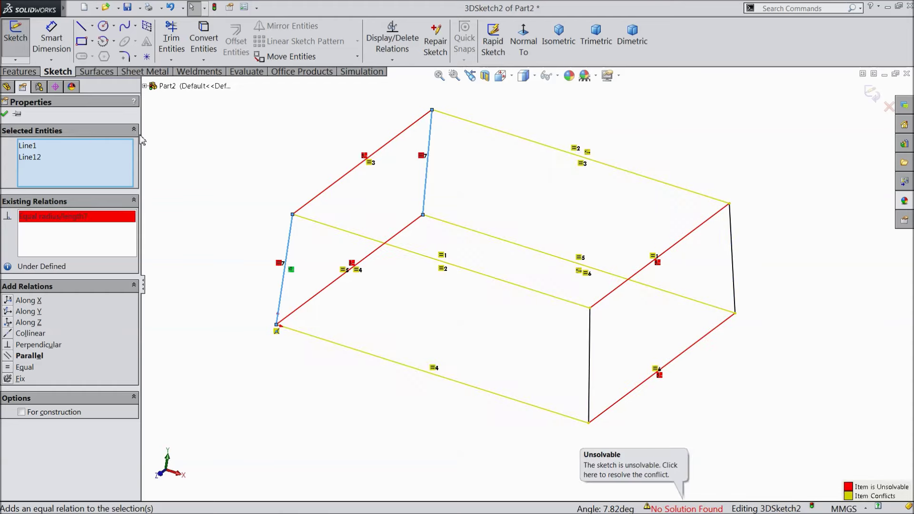
click(170, 8)
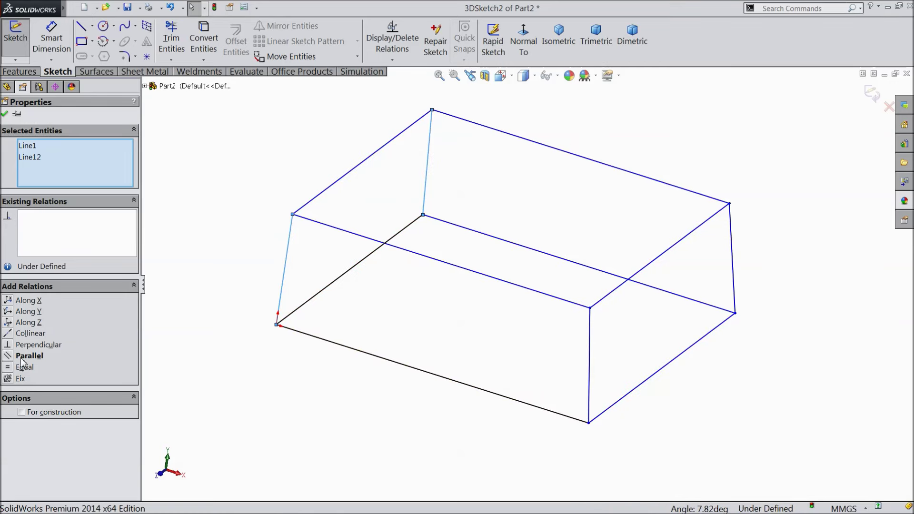
Step: Apply Parallel relations in pairs so that all four upright edges are parallel to the upright at the origin
click(26, 357)
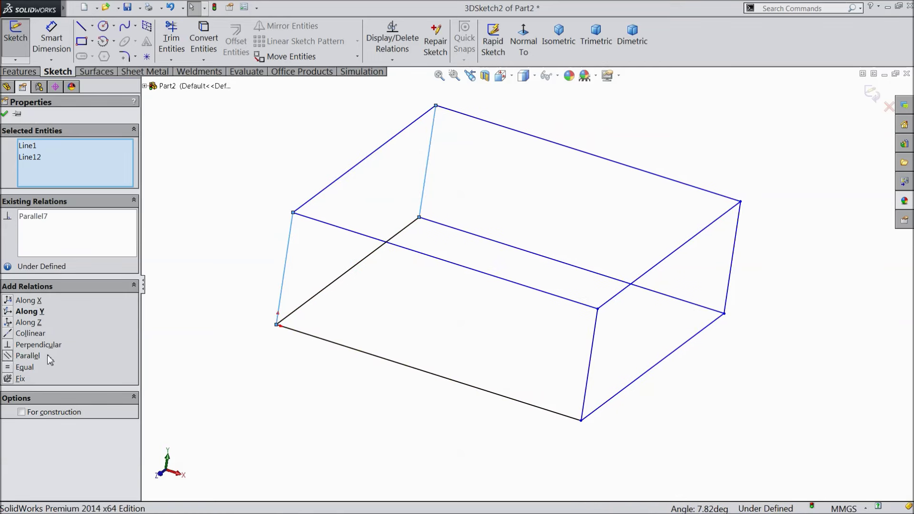
click(594, 346)
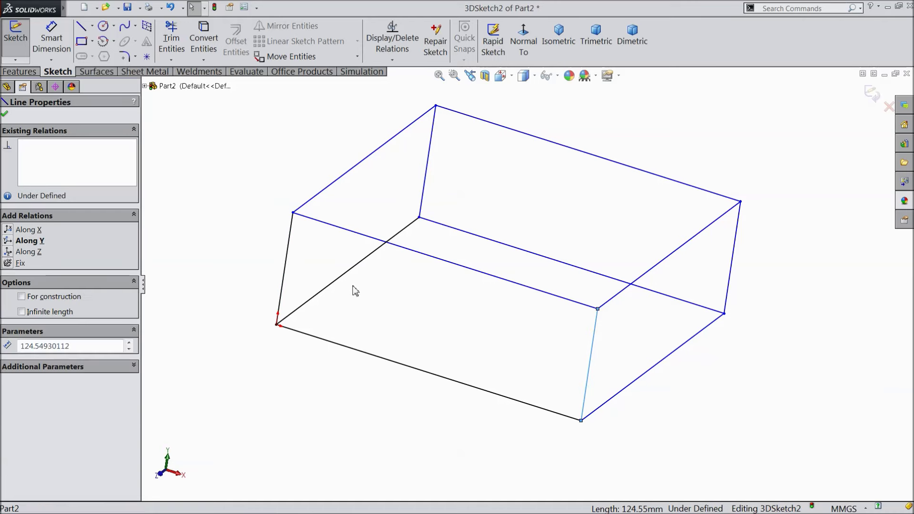
ctrl+click(424, 188)
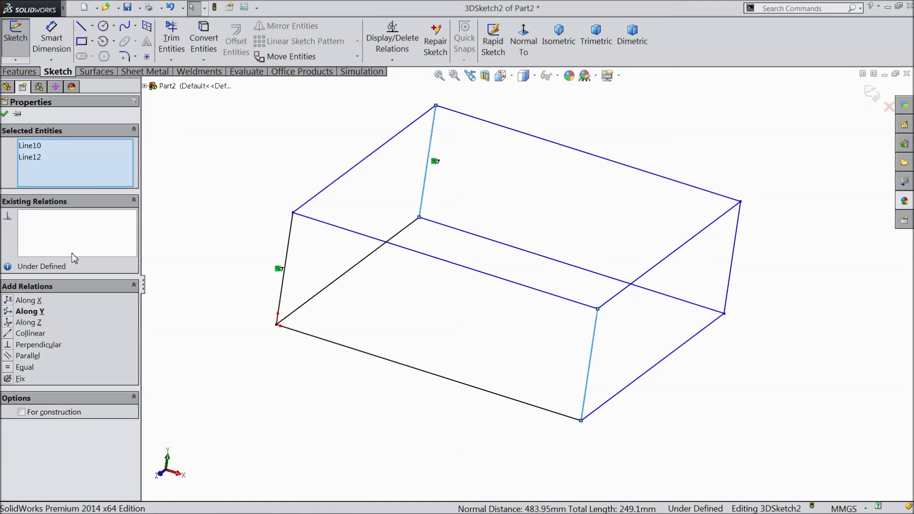
click(28, 357)
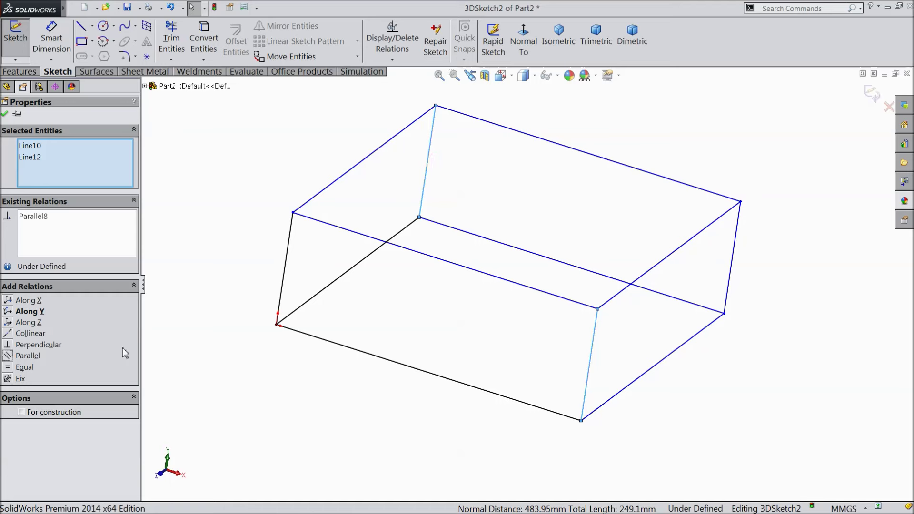
click(730, 274)
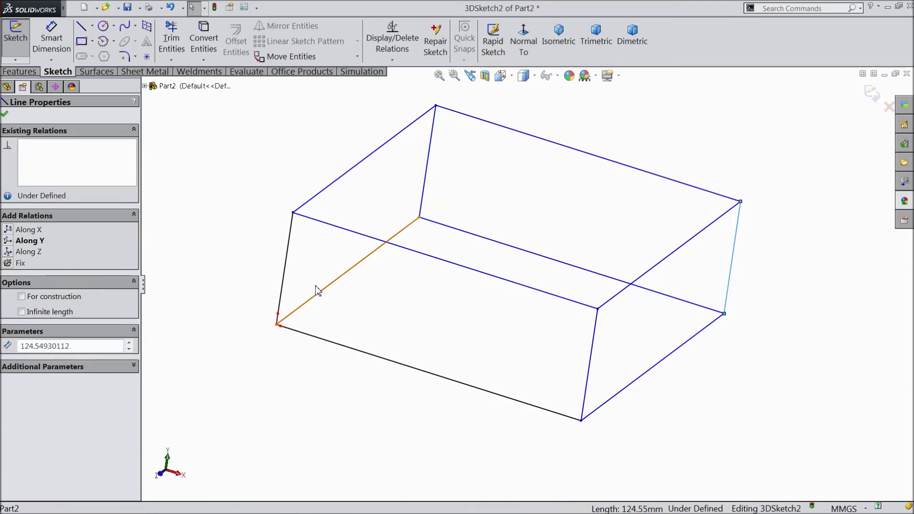
ctrl+click(285, 270)
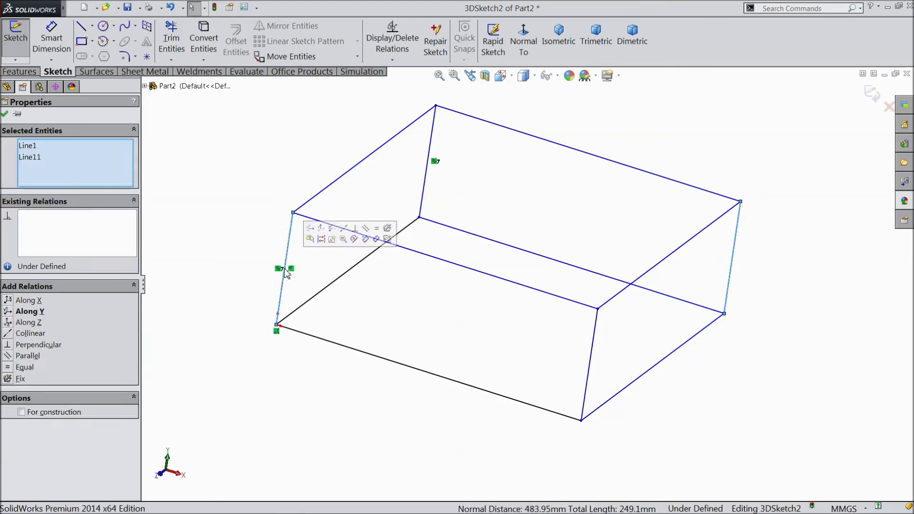
click(365, 229)
mouse_move(258, 270)
middle_down()
mouse_move(294, 257)
mouse_move(249, 263)
mouse_move(204, 241)
mouse_move(209, 277)
mouse_move(222, 284)
mouse_move(209, 278)
middle_up()
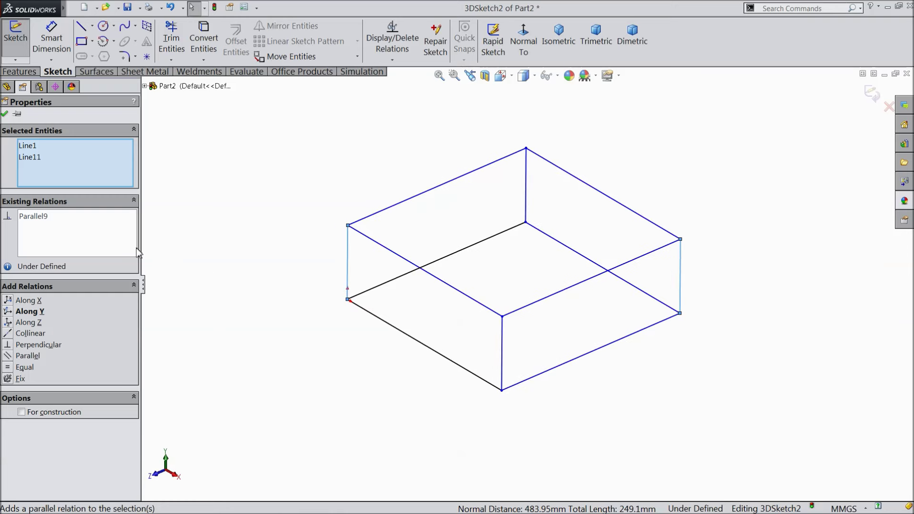
click(6, 115)
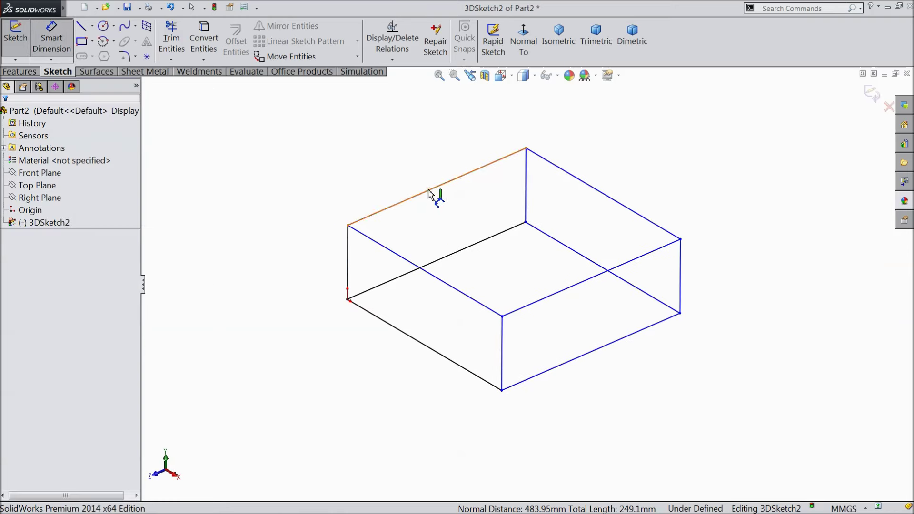
Step: Dimension the upper loop's edge above the origin that runs along Z to 800 mm
click(432, 195)
click(418, 171)
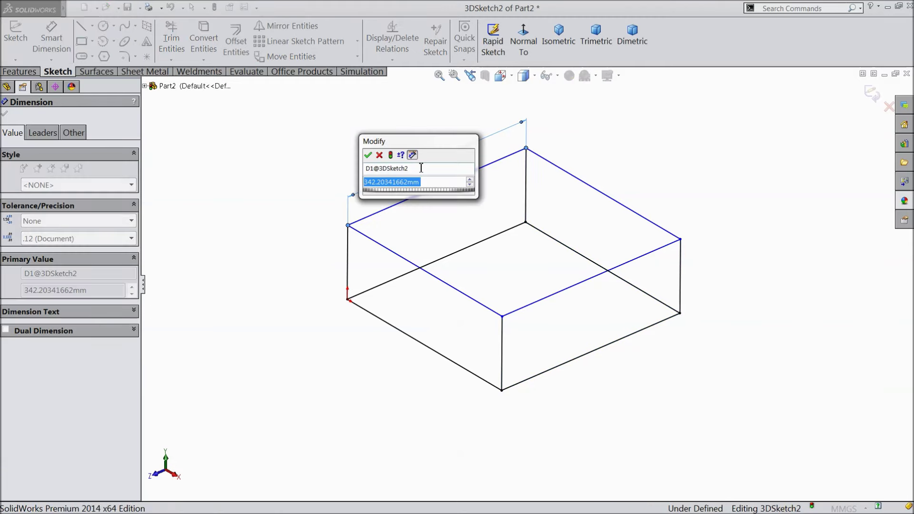
text(800)
click(368, 154)
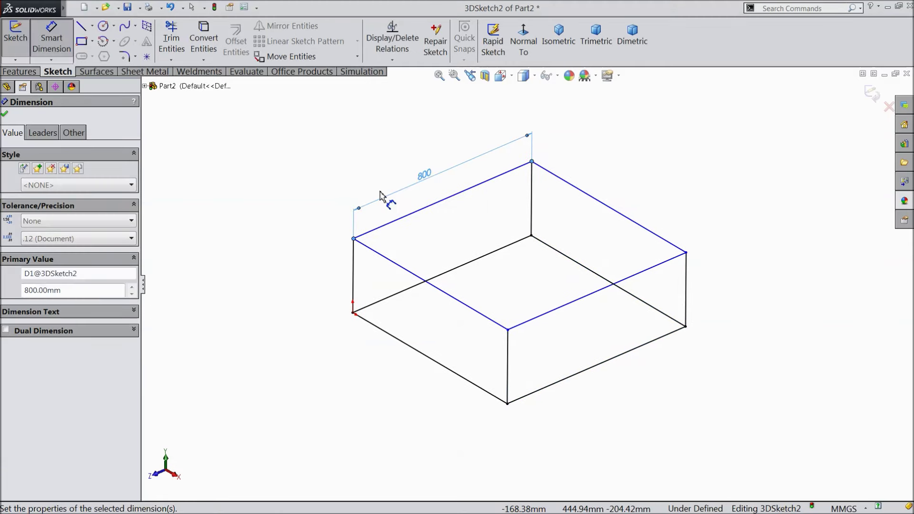
Step: Dimension the upright edge diagonally opposite the origin to 300 mm, and end the dimensioning
click(687, 291)
click(724, 278)
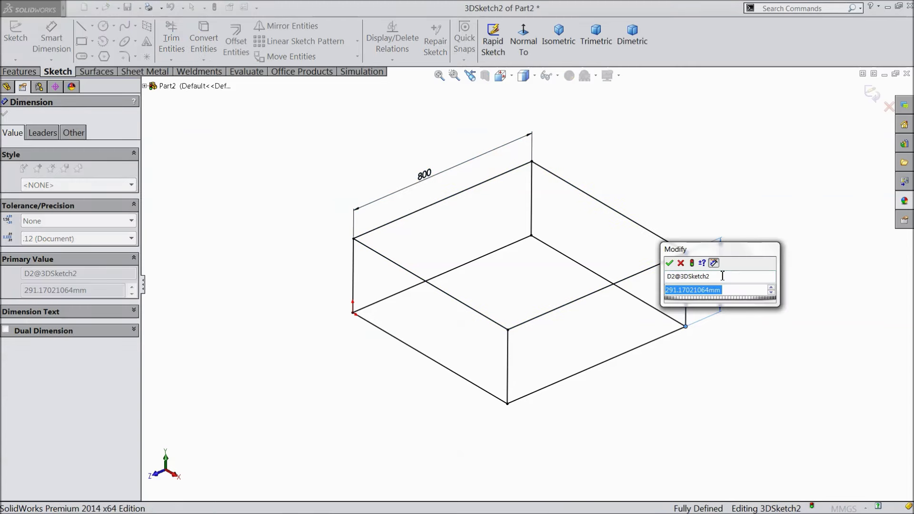
text(300)
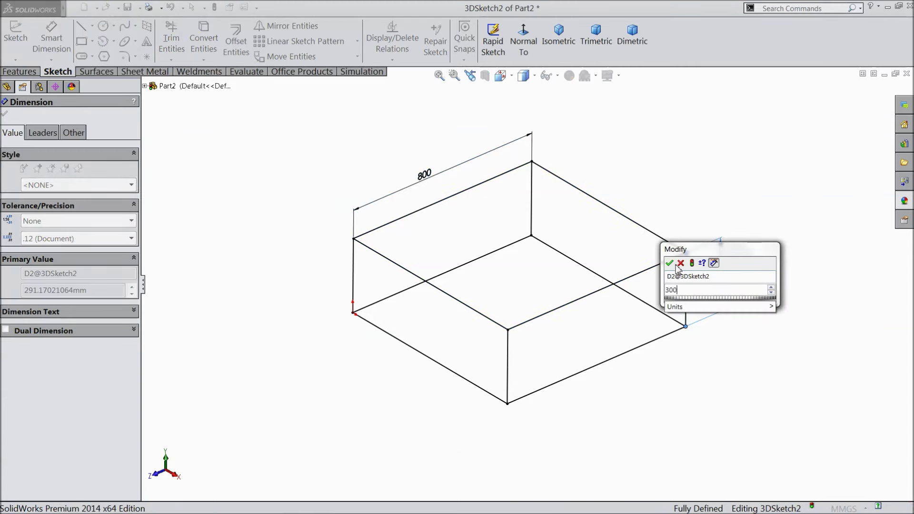
click(670, 264)
scroll(590, 242, down, 3)
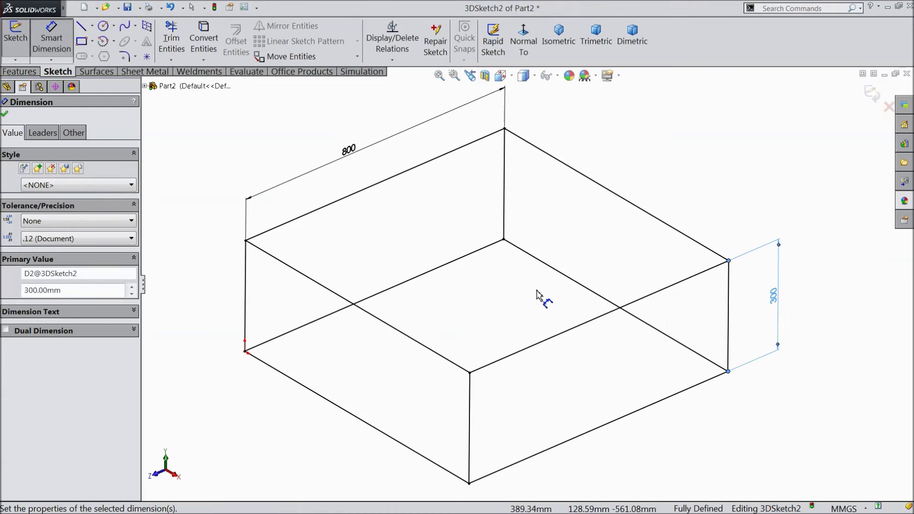
key(Escape)
Step: Exit the 3D sketch of the dimensioned box, with the weldment commands ready to use
mouse_move(331, 242)
middle_down()
mouse_move(426, 267)
mouse_move(400, 179)
mouse_move(400, 198)
mouse_move(465, 208)
mouse_move(438, 275)
mouse_move(441, 255)
middle_up()
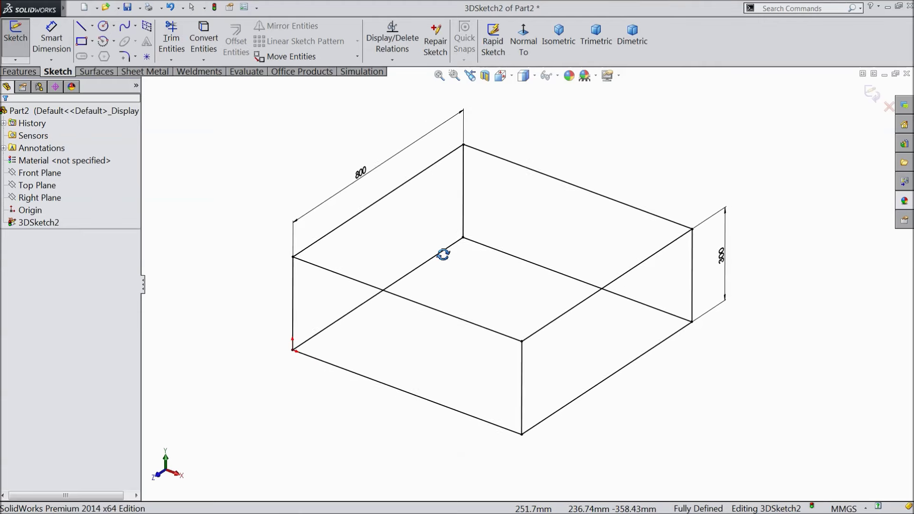
scroll(563, 291, down, 1)
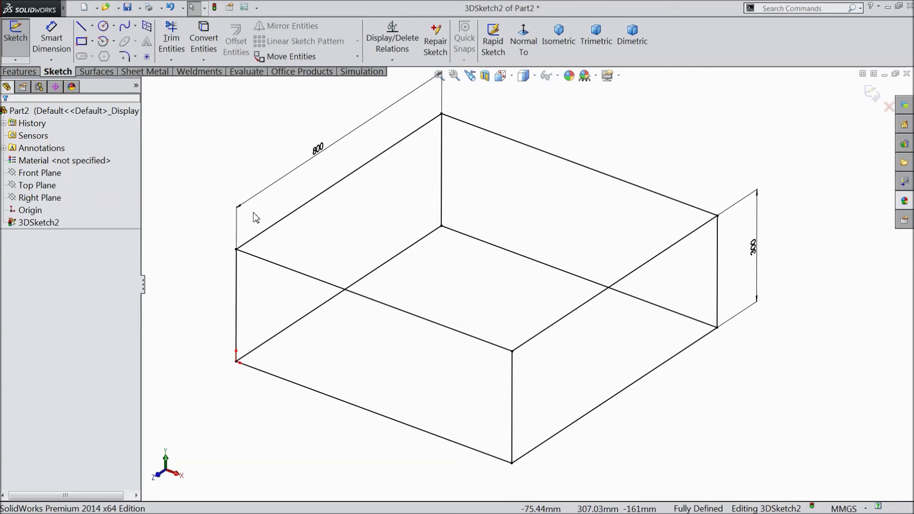
click(199, 72)
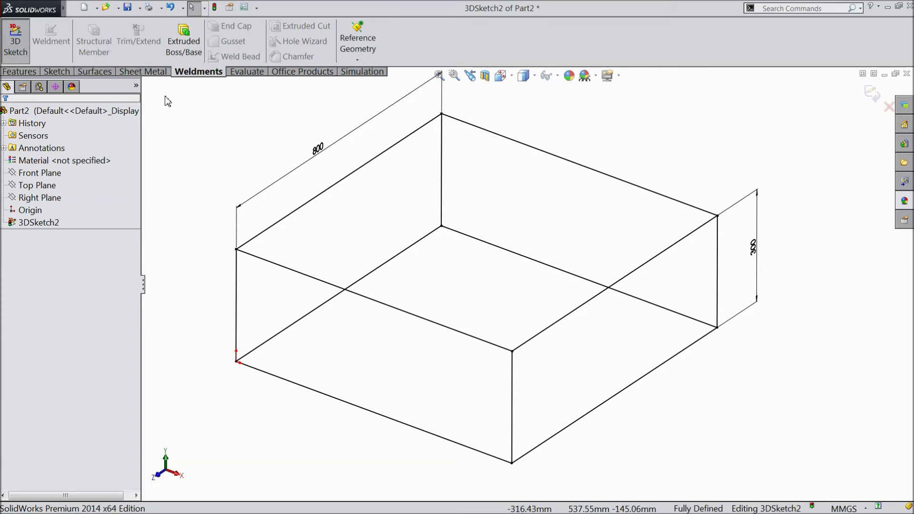
click(871, 95)
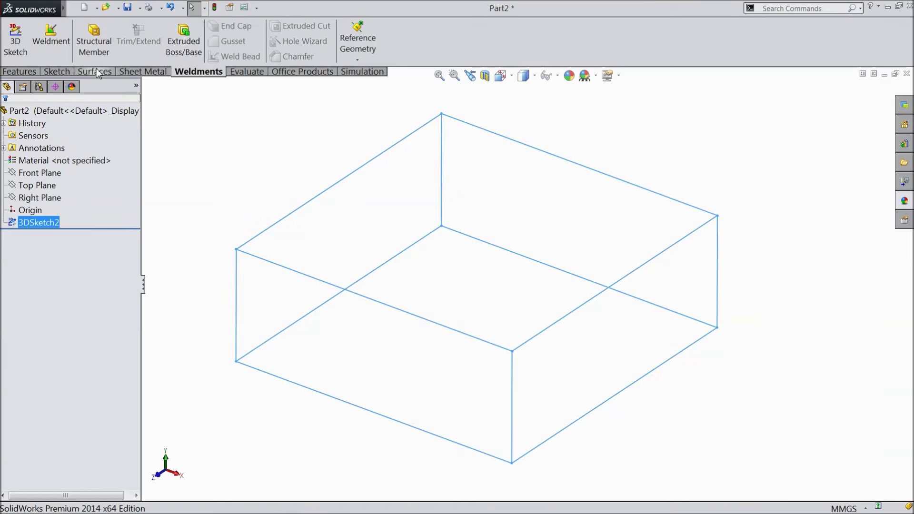
Step: Start a Structural Member with the iso standard and the c channel type
click(93, 50)
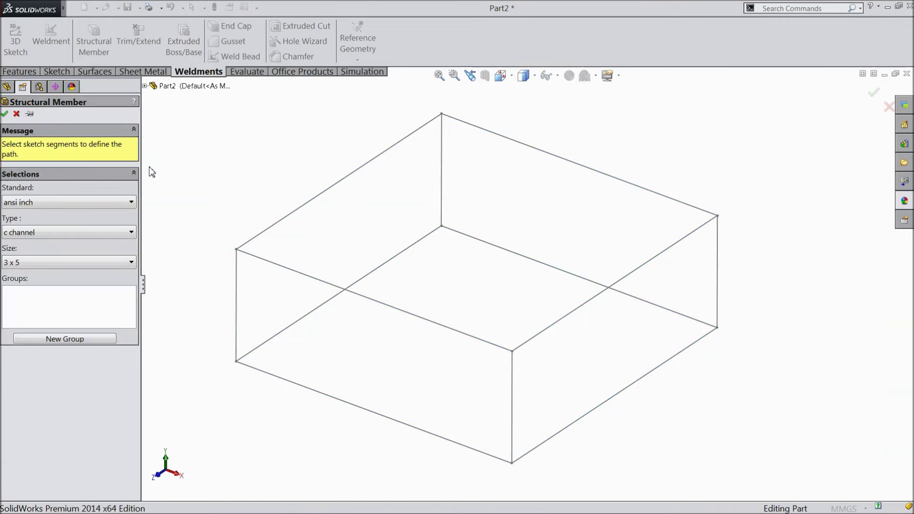
click(58, 204)
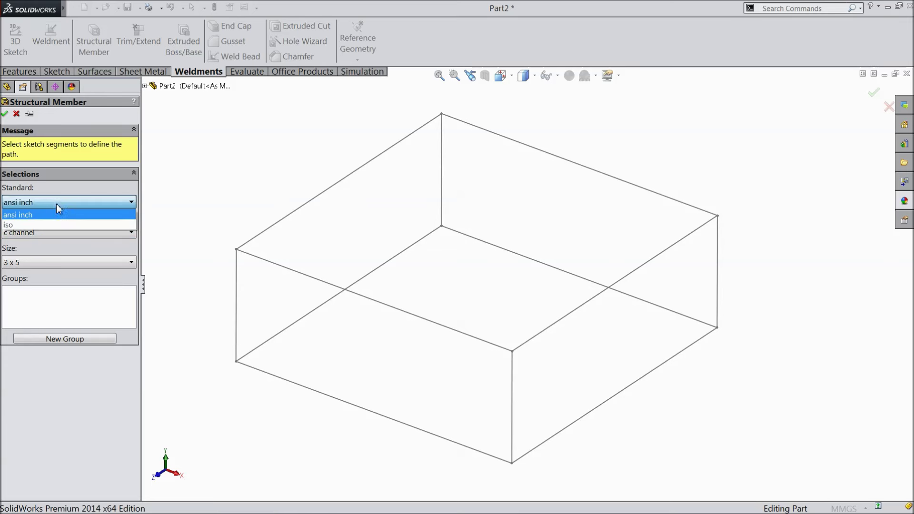
click(26, 224)
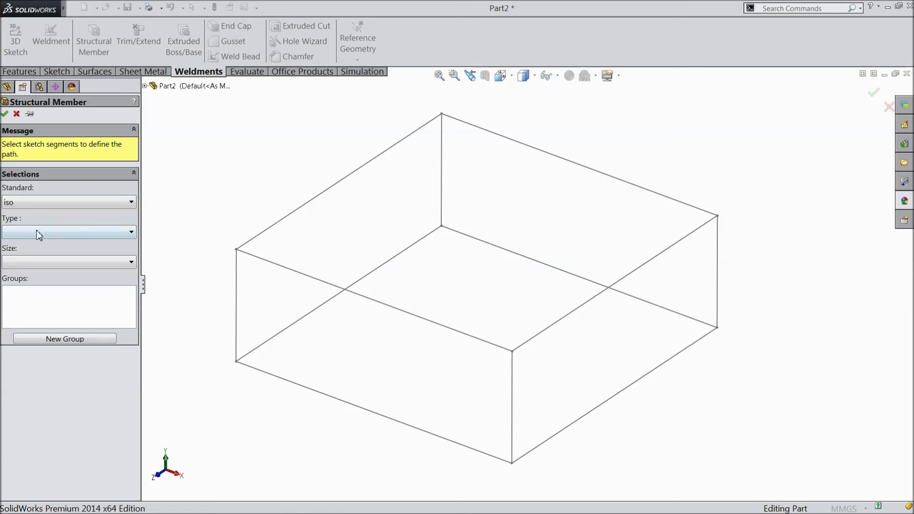
click(37, 233)
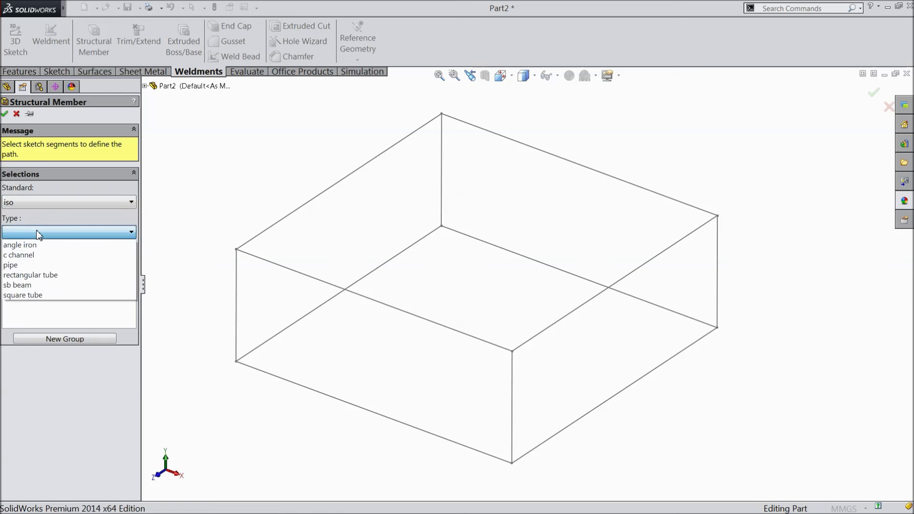
click(25, 257)
Step: Change the structural member profile to the ansi inch standard, c channel type, size 3 x 5
click(37, 265)
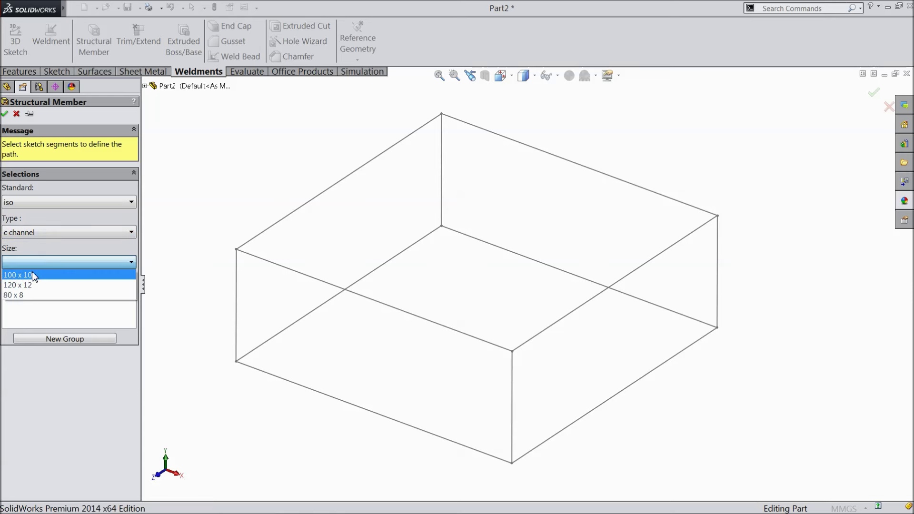
click(44, 203)
click(42, 203)
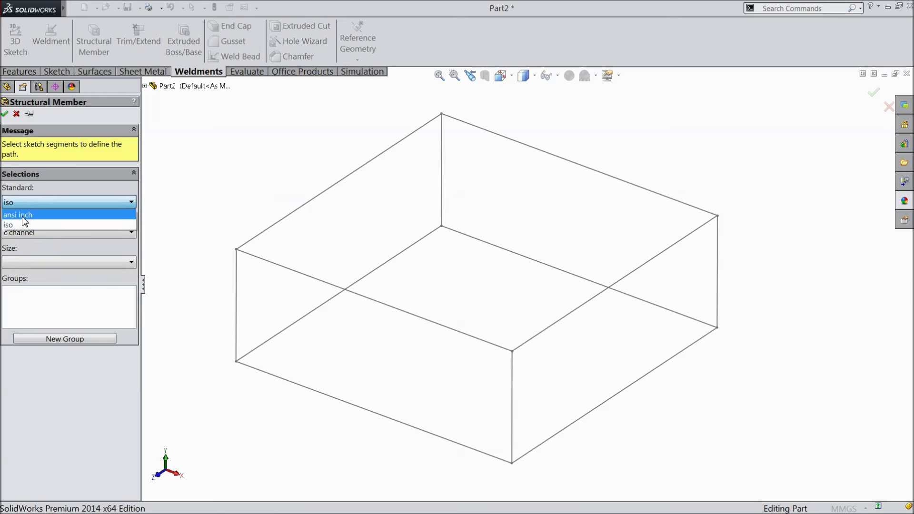
click(24, 215)
click(30, 237)
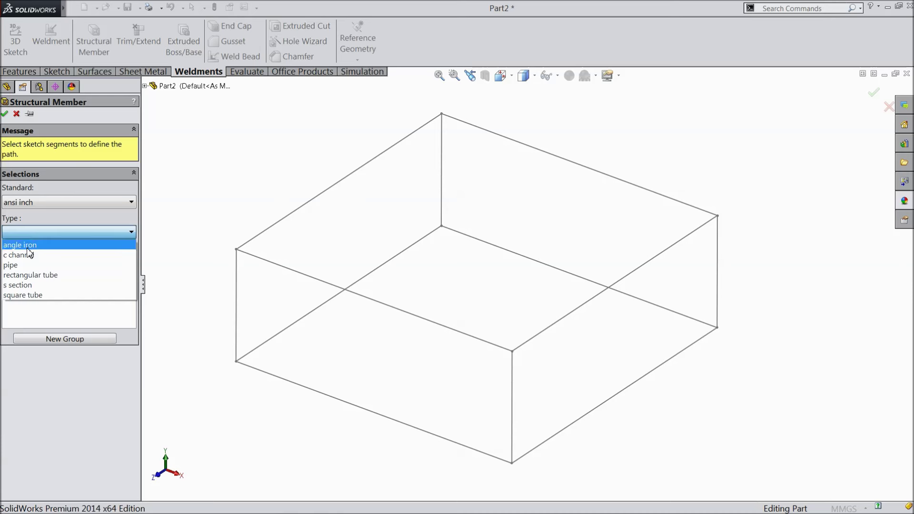
click(26, 257)
click(25, 266)
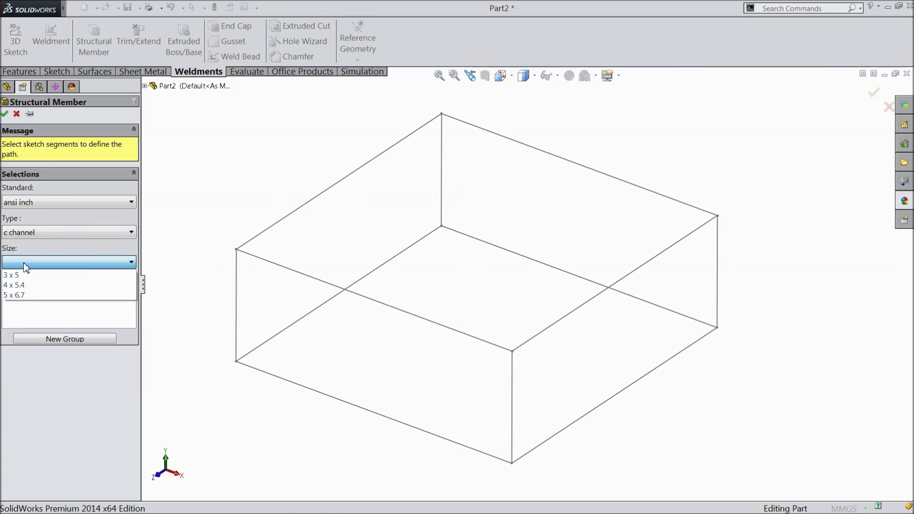
click(18, 275)
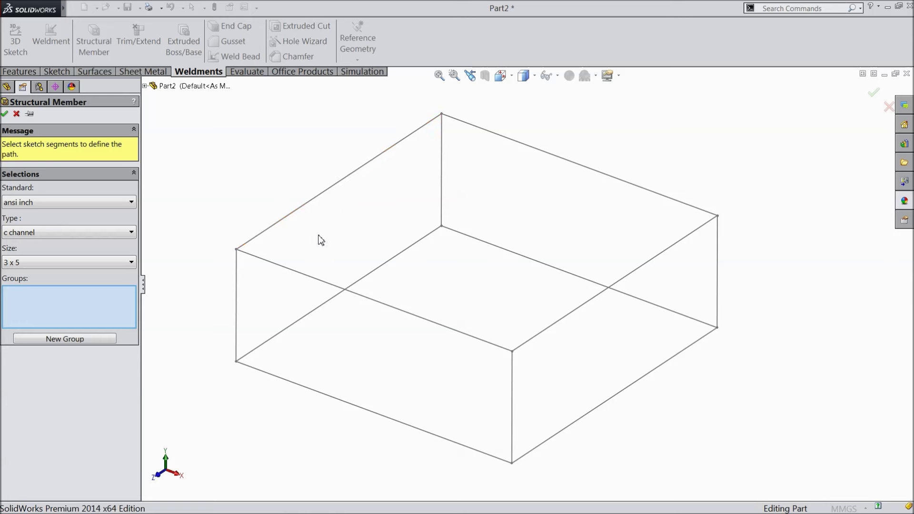
Step: Select the four edges of the box's upper loop as path segments of the first channel group
click(323, 196)
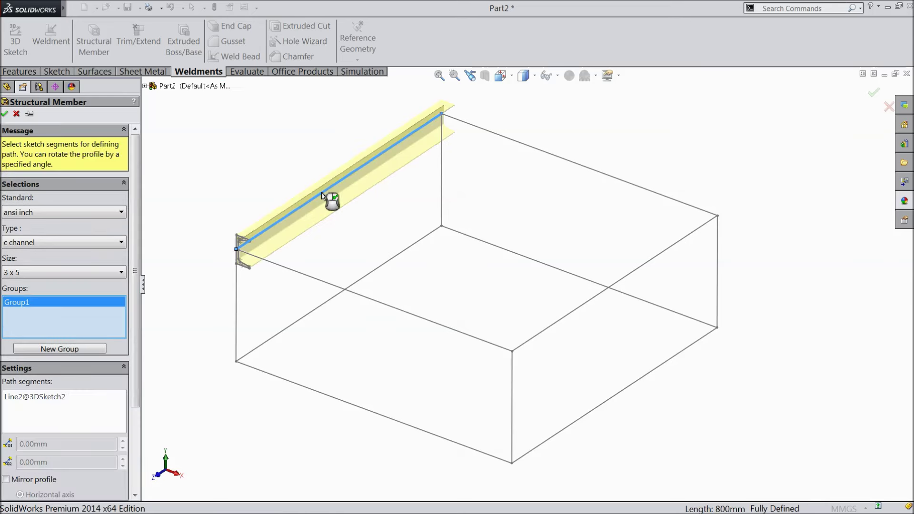
scroll(307, 248, down, 3)
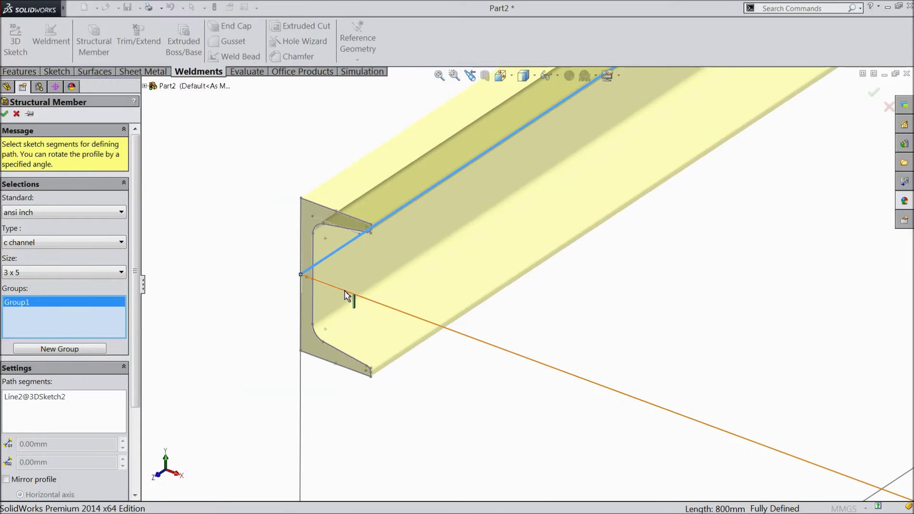
key(z)
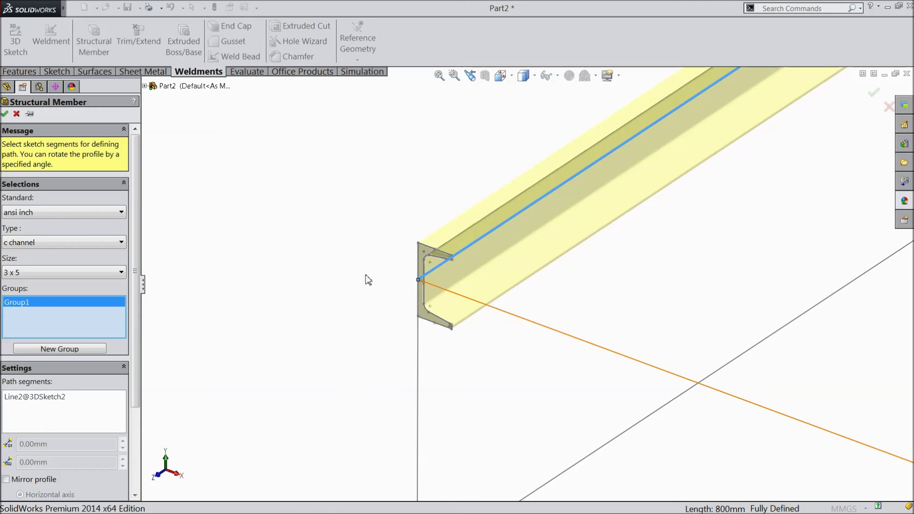
key(z)
key(z)
key(z)
scroll(797, 331, down, 2)
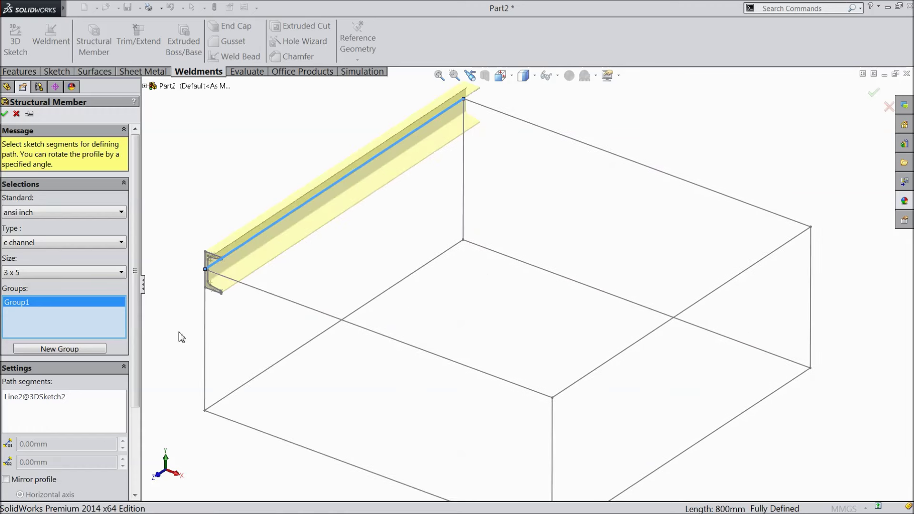
click(277, 300)
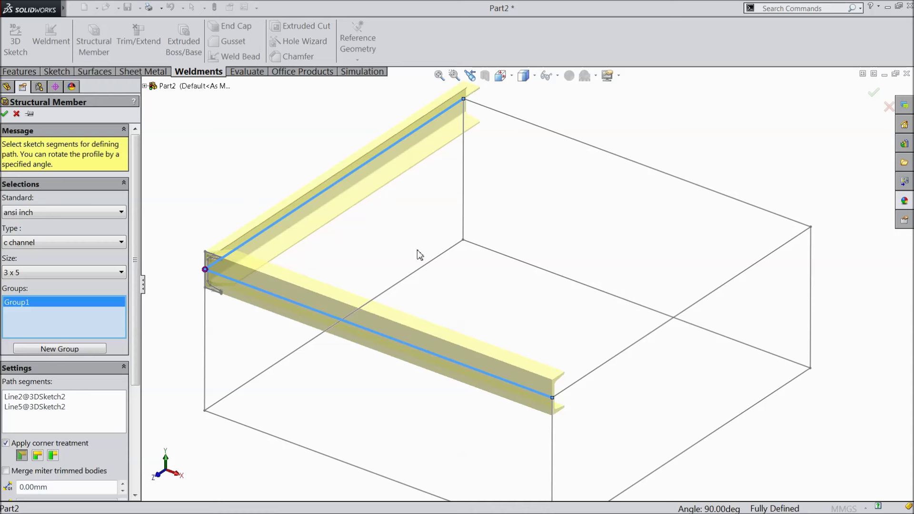
click(609, 158)
click(672, 325)
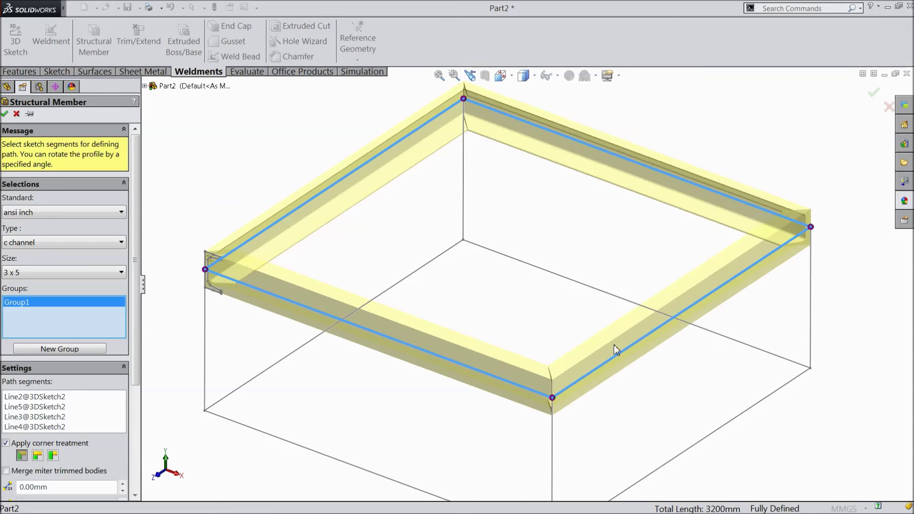
Step: Try both end butt corner treatments and the alternative cut option on the channel frame's corners, and return to the end miter
scroll(542, 395, down, 6)
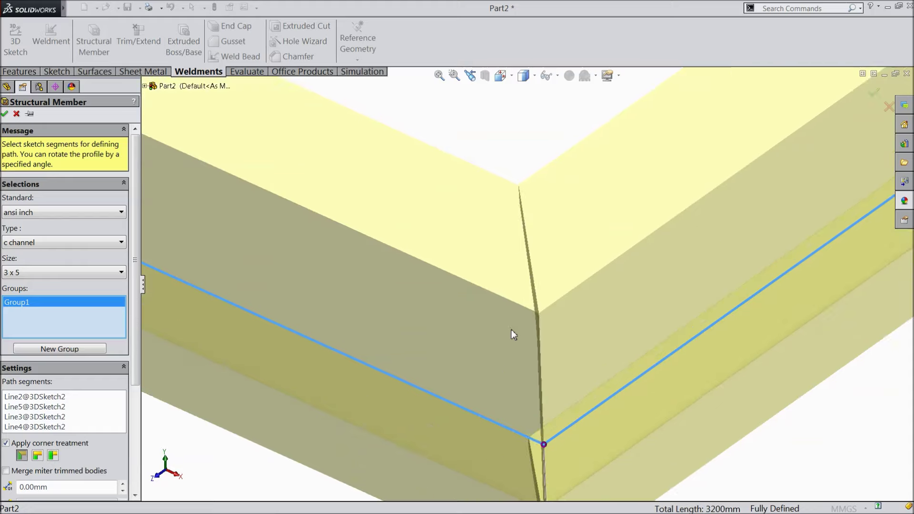
middle_drag(509, 335, 511, 329)
scroll(511, 333, up, 5)
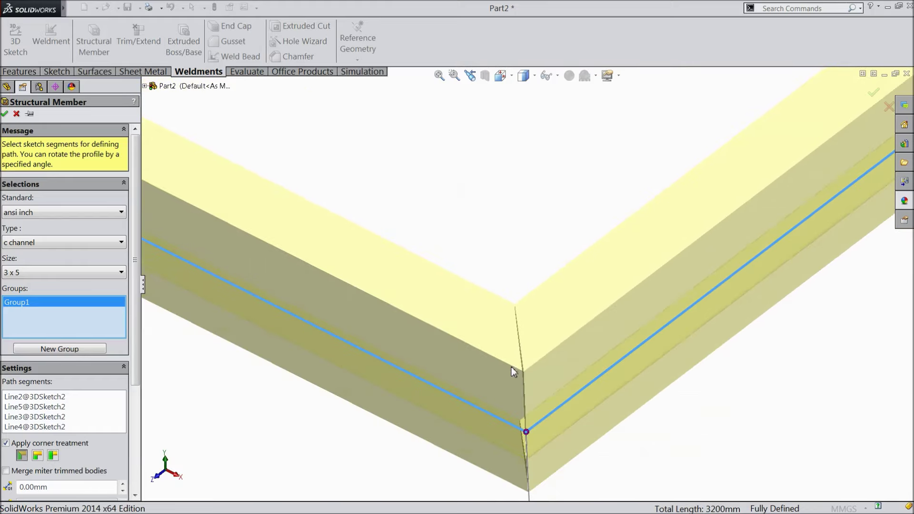
scroll(511, 361, up, 6)
scroll(291, 169, down, 6)
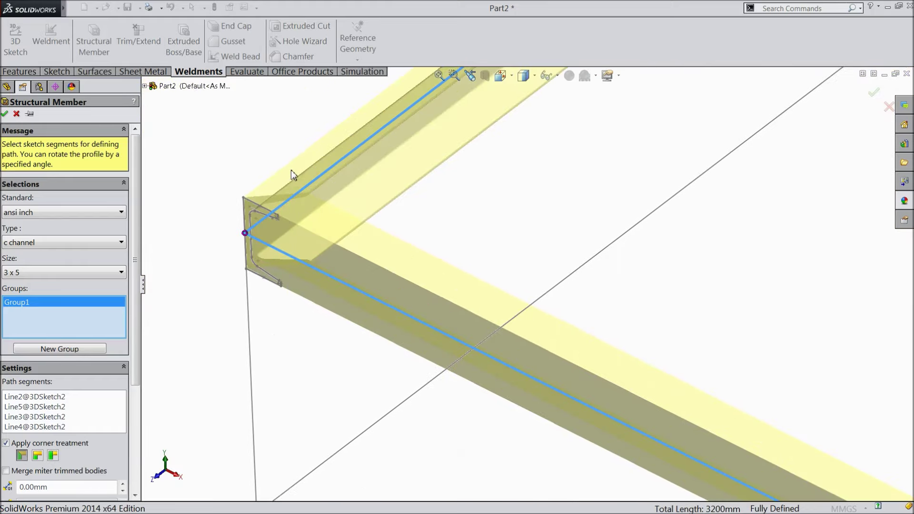
mouse_move(319, 219)
middle_down()
mouse_move(330, 241)
mouse_move(320, 225)
middle_up()
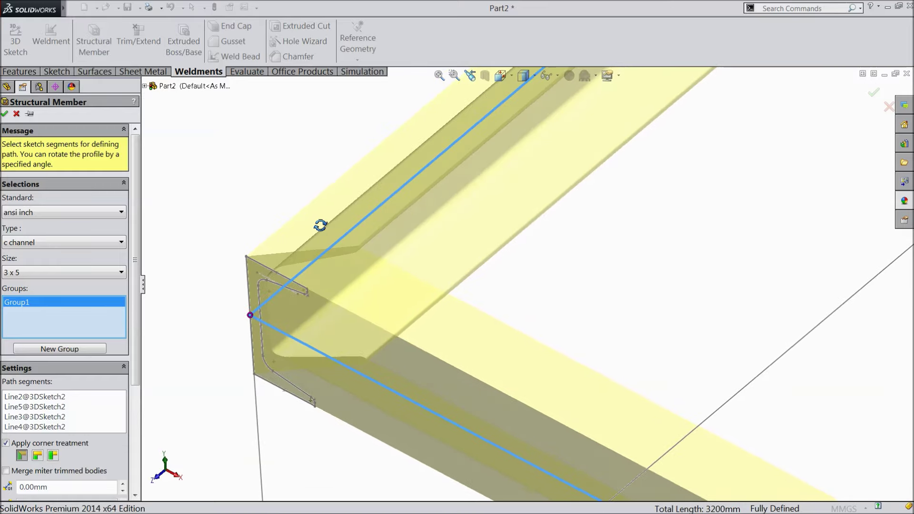
scroll(138, 371, down, 3)
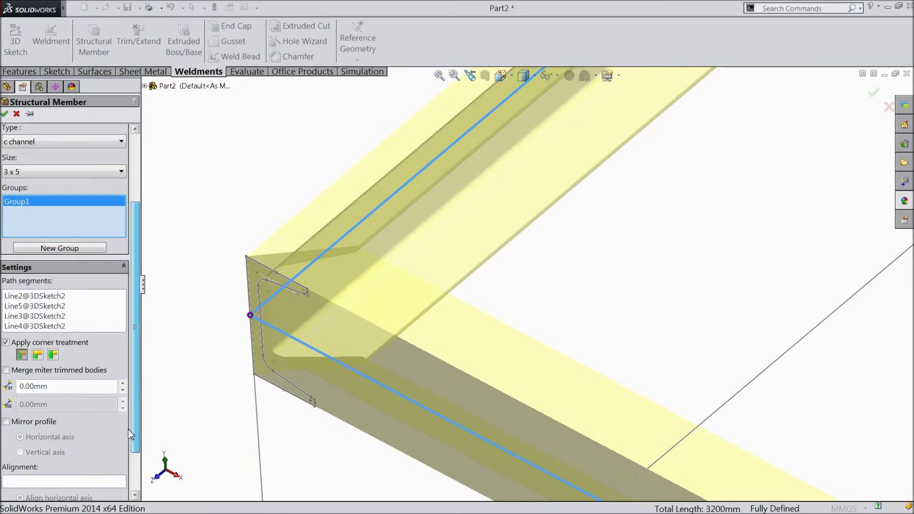
click(37, 355)
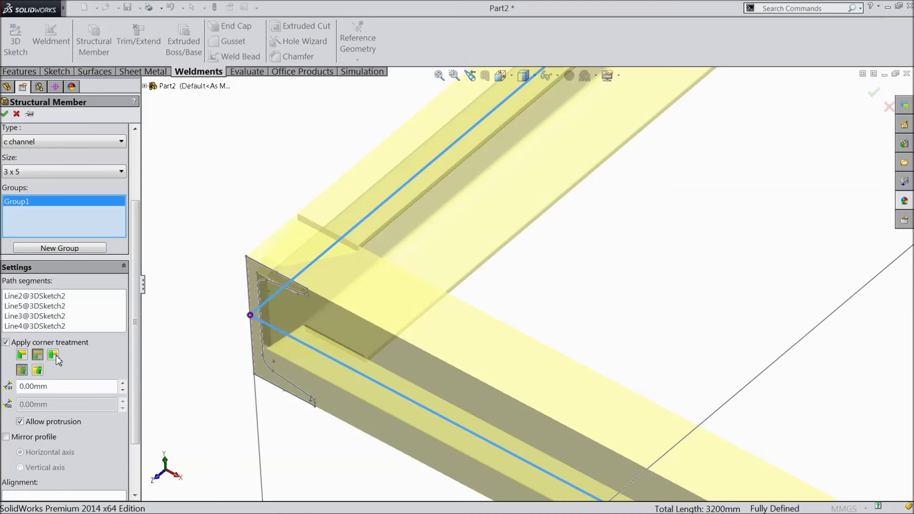
click(53, 356)
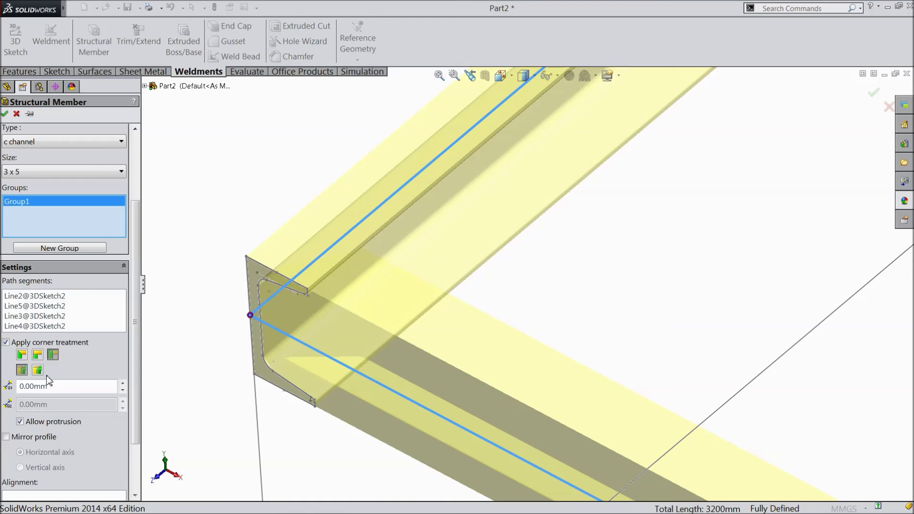
click(38, 371)
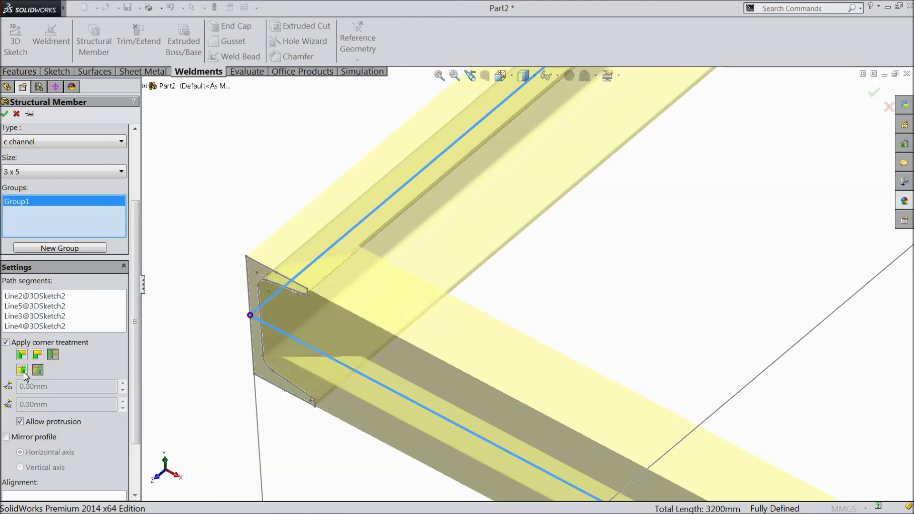
click(21, 373)
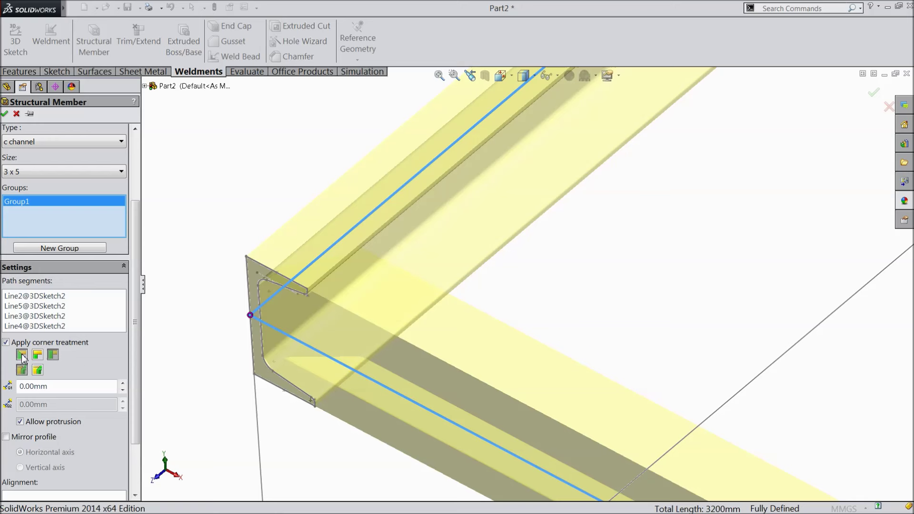
click(22, 356)
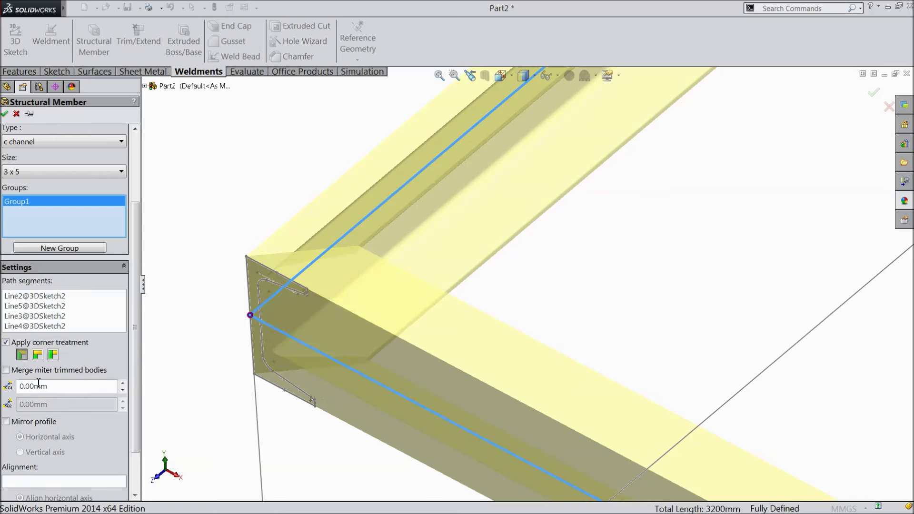
Step: Try mirroring the channel profile about its horizontal and vertical axes, and turn profile mirroring back off
drag(134, 353, 134, 412)
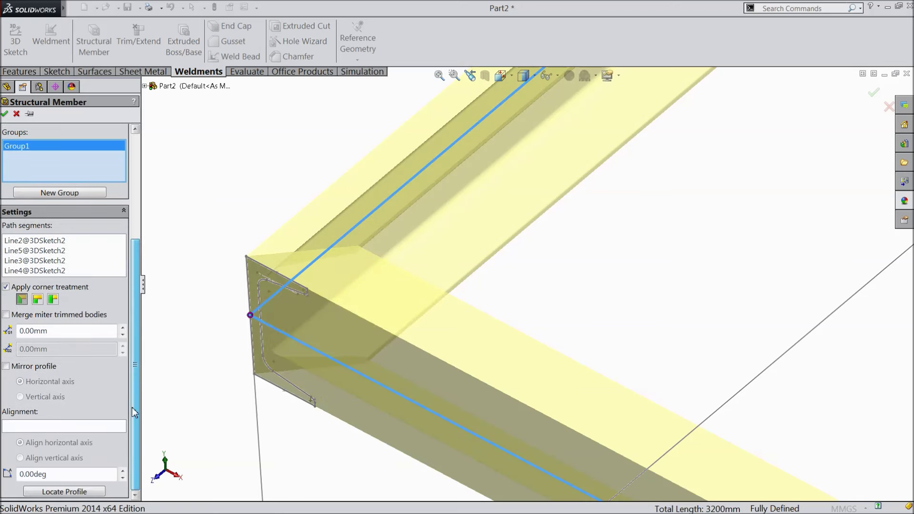
key(ctrl+Right)
click(6, 366)
key(ctrl+Right)
middle_drag(244, 388, 328, 378)
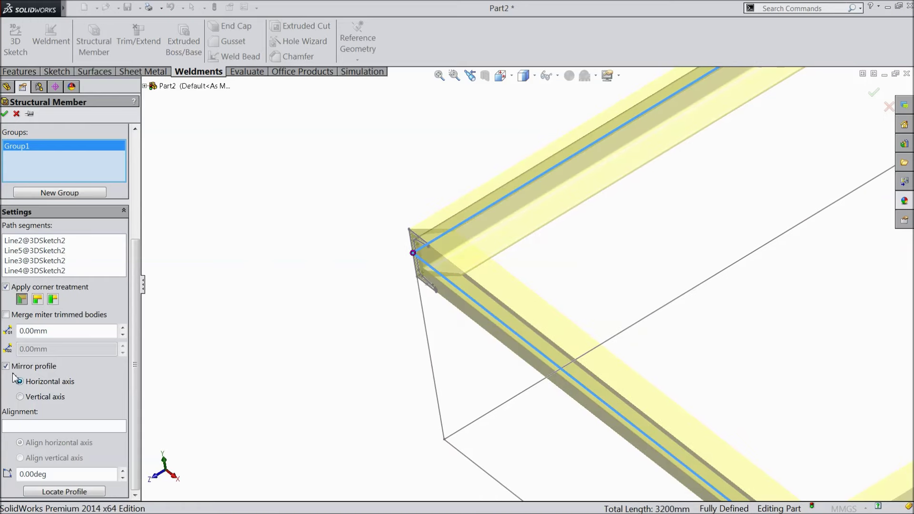
click(20, 397)
middle_drag(338, 356, 381, 321)
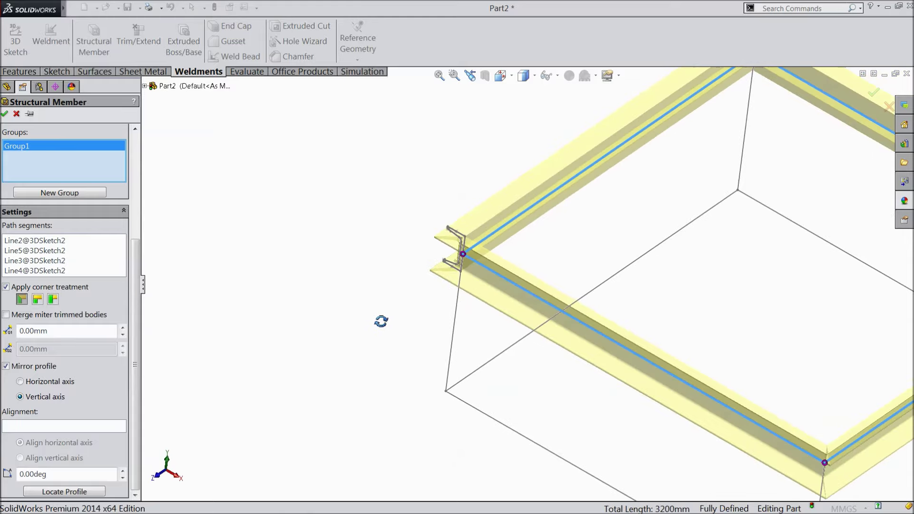
scroll(457, 259, down, 3)
middle_drag(457, 259, 425, 277)
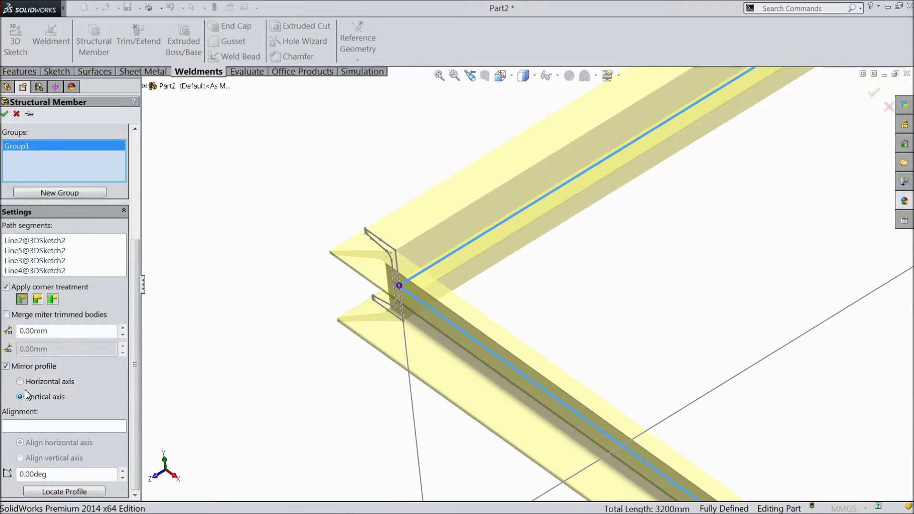
click(6, 367)
Step: Try aligning the profile's horizontal and vertical axes to the upright edge below the profile corner, and clear the alignment selection
key(f)
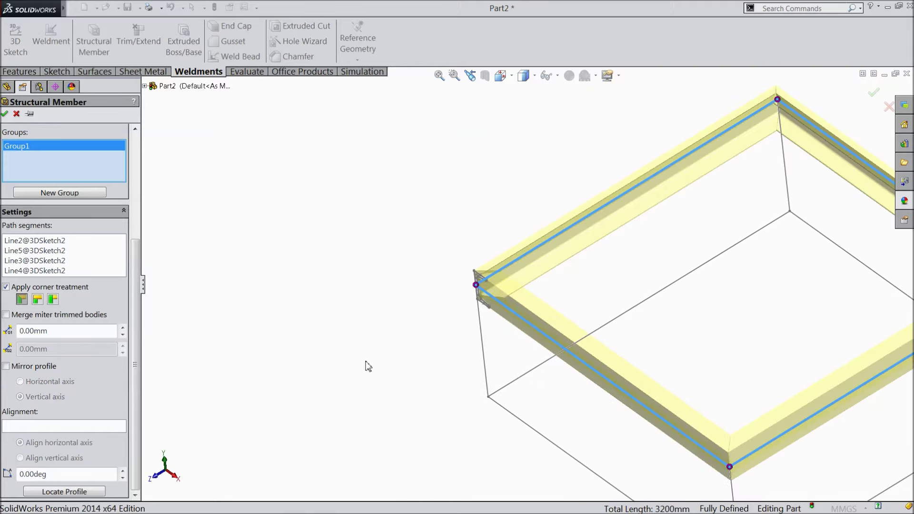
click(68, 426)
middle_drag(378, 386, 547, 329)
scroll(508, 298, down, 5)
scroll(508, 297, down, 2)
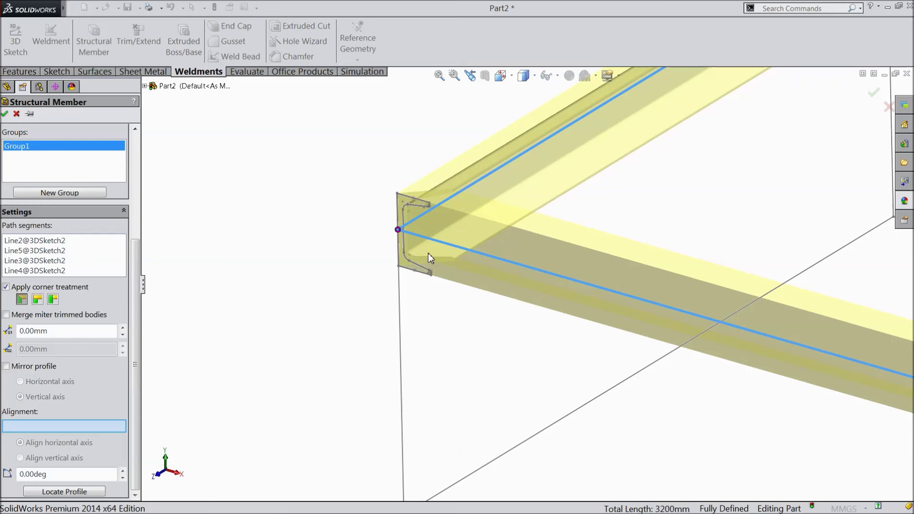
click(400, 328)
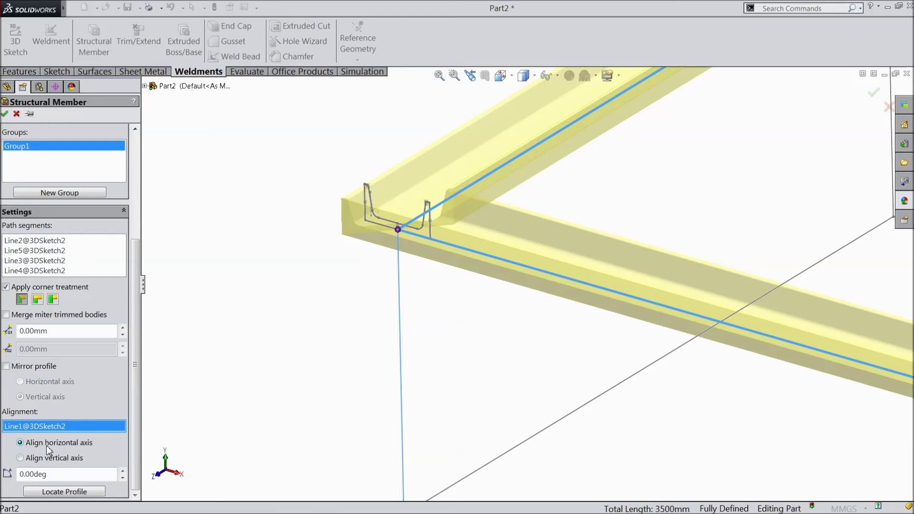
click(20, 458)
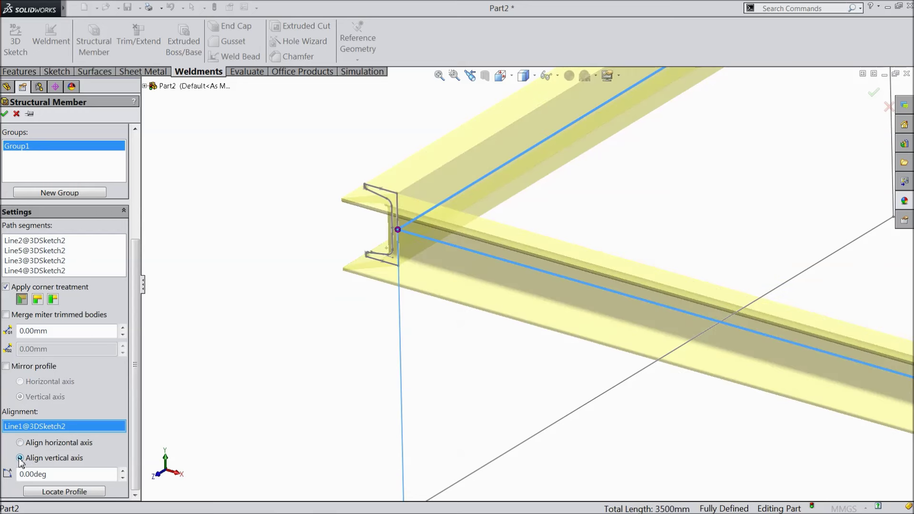
click(20, 443)
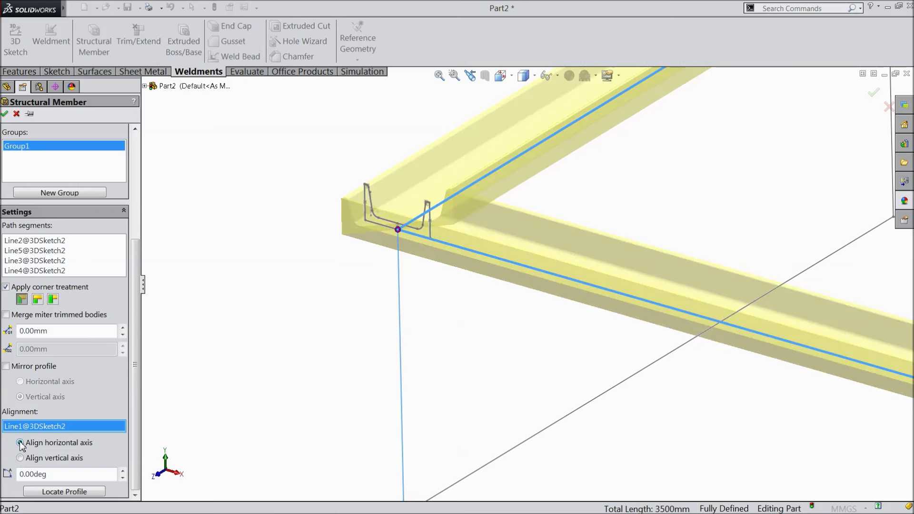
right_click(24, 431)
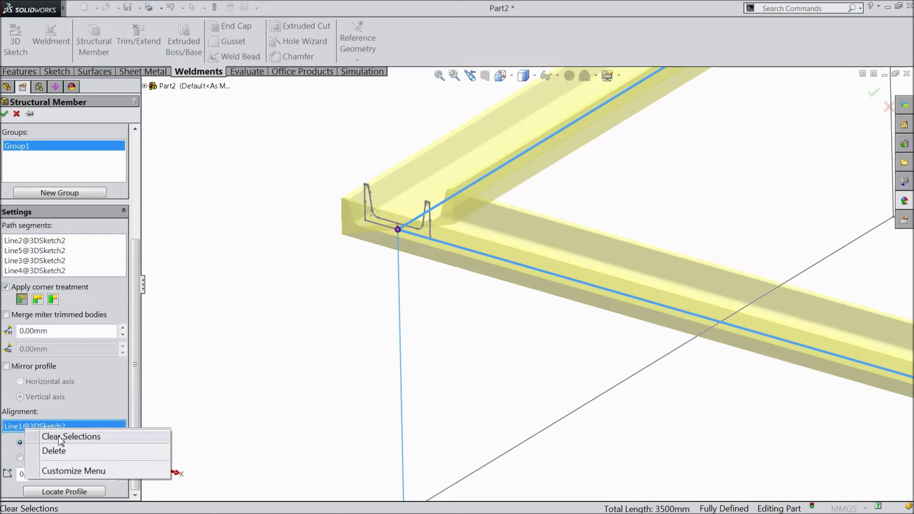
click(42, 435)
Step: Set the channel profile's rotation angle to 45 degrees and inspect the rotated corner
key(f)
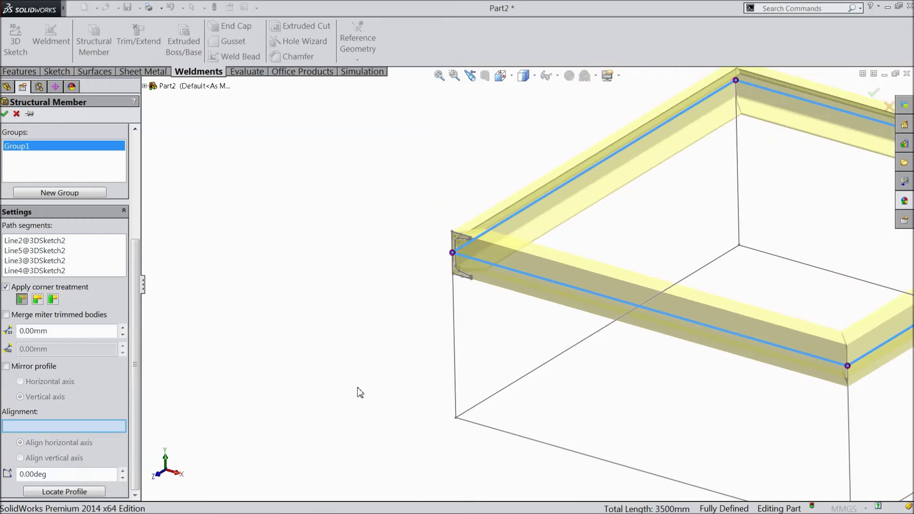
scroll(544, 382, down, 3)
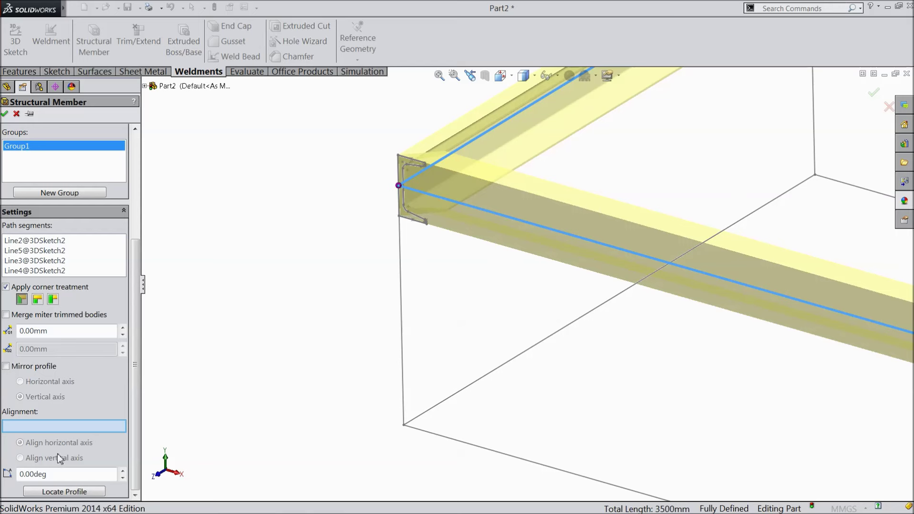
drag(52, 474, 1, 466)
text(45)
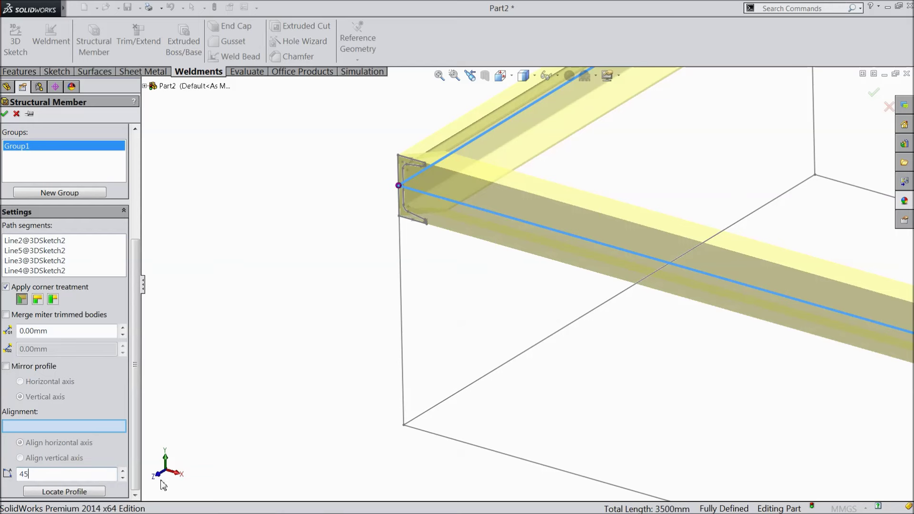
key(Return)
scroll(300, 378, up, 5)
middle_drag(388, 351, 357, 326)
scroll(473, 282, down, 5)
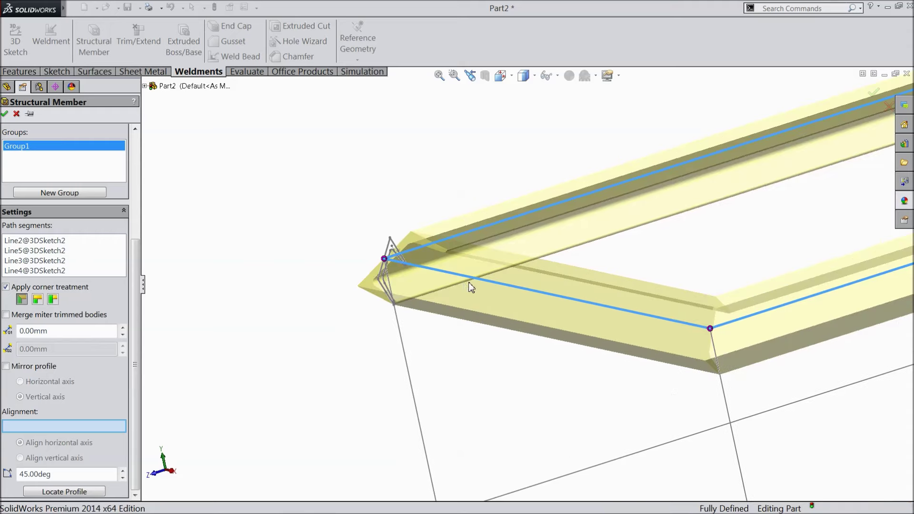
Step: Reset the channel profile's rotation angle to 0 degrees for the upper frame
middle_drag(510, 278, 488, 329)
drag(60, 475, 7, 474)
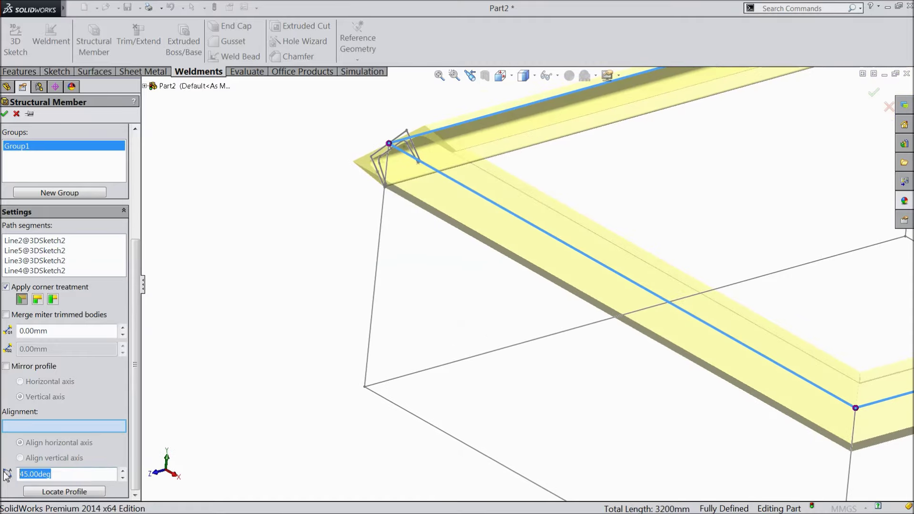
text(0)
scroll(273, 333, down, 3)
middle_drag(274, 333, 298, 331)
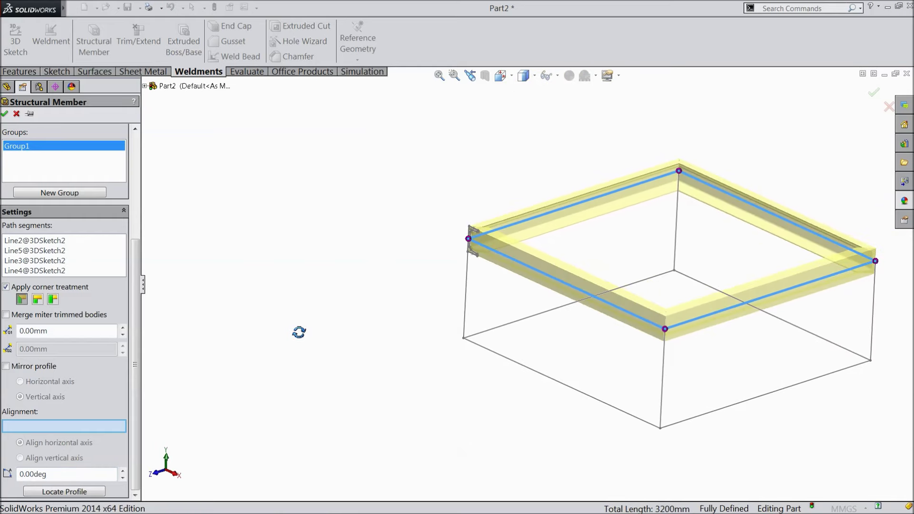
scroll(625, 324, down, 1)
scroll(742, 285, down, 2)
mouse_move(390, 336)
middle_down()
mouse_move(404, 313)
mouse_move(387, 328)
middle_up()
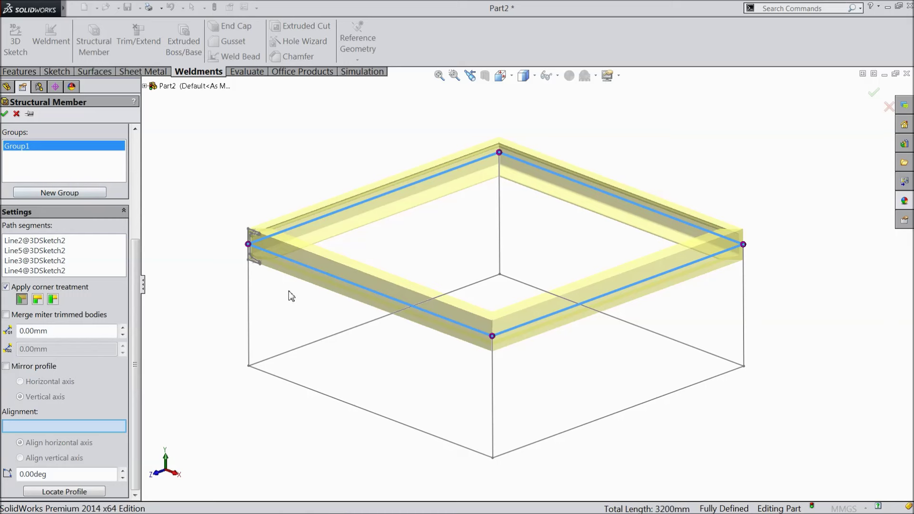
Step: Add a new group of 3 x 5 c channel members along the four lower edges of the box sketch
click(57, 195)
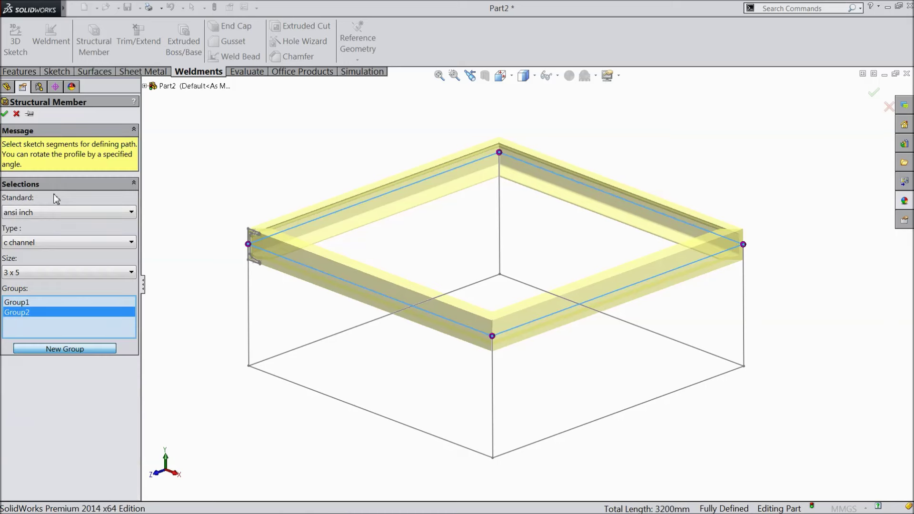
click(305, 390)
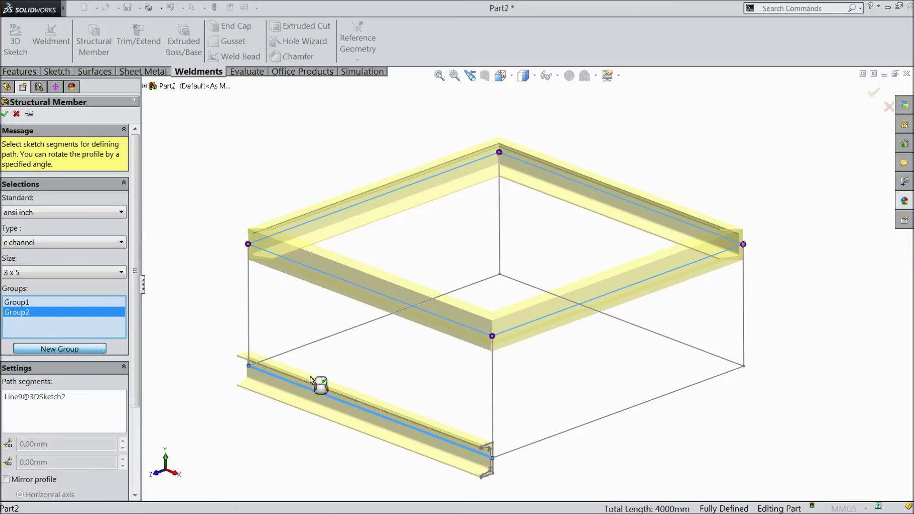
click(318, 344)
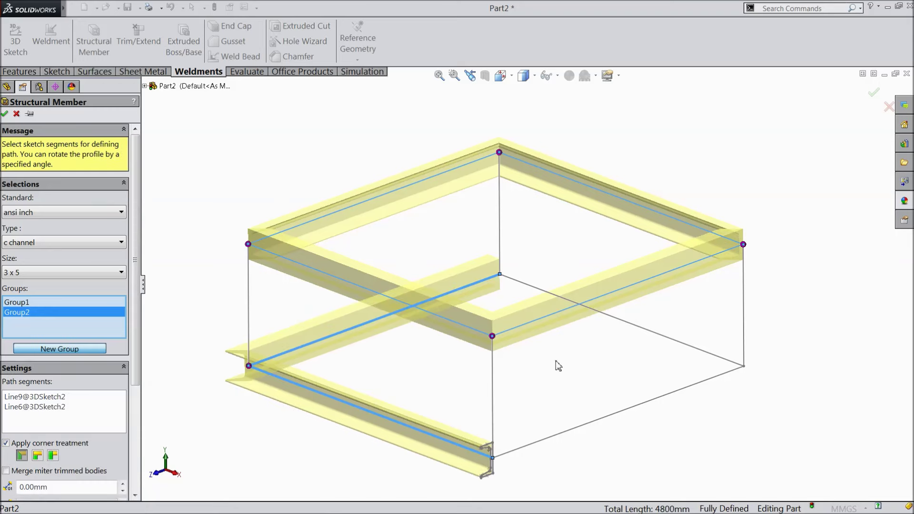
click(666, 339)
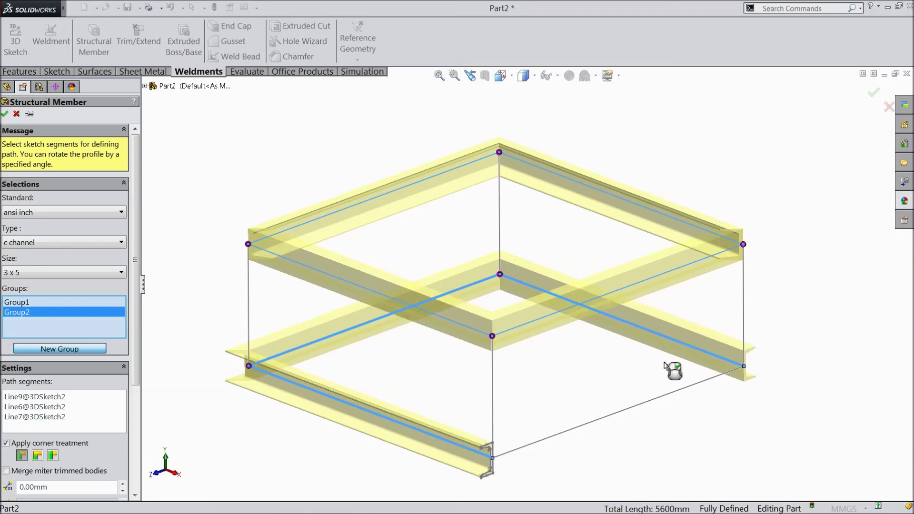
click(651, 404)
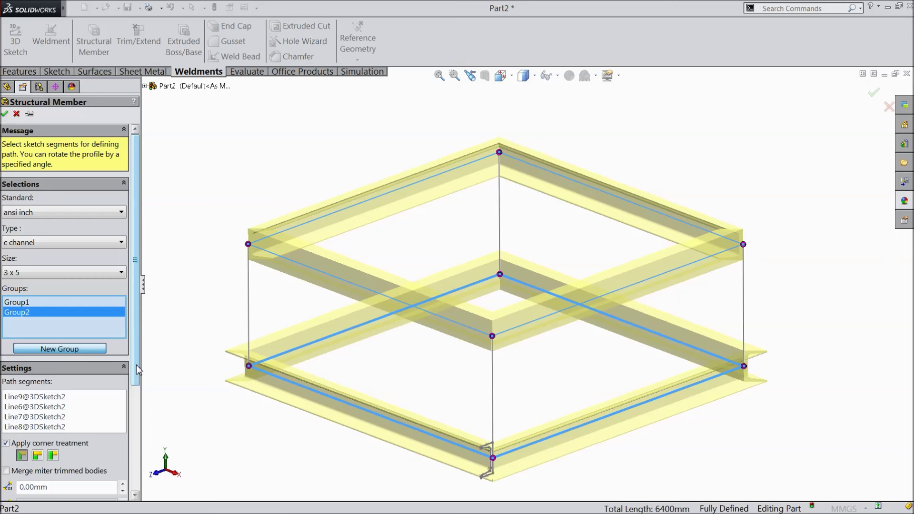
Step: Mirror the lower frame's channel profile about the vertical axis and inspect both frames
scroll(132, 397, down, 3)
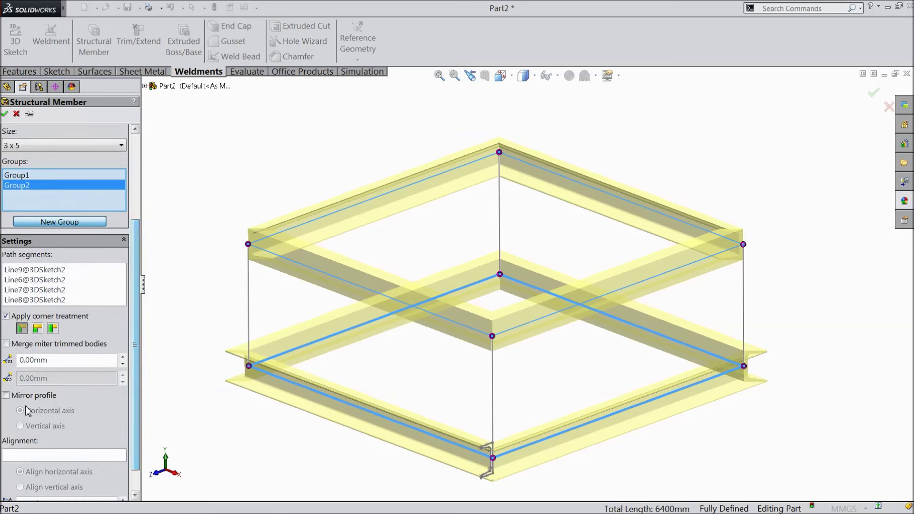
click(6, 396)
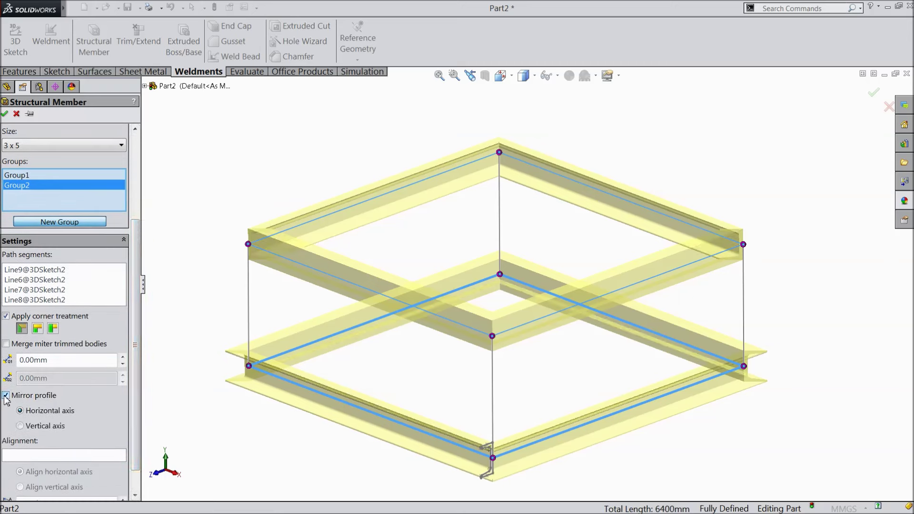
click(6, 396)
click(6, 395)
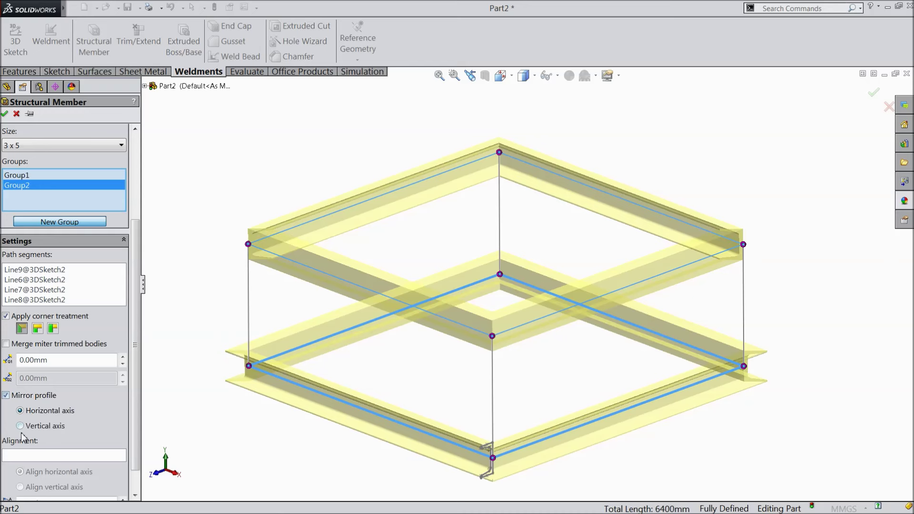
click(20, 426)
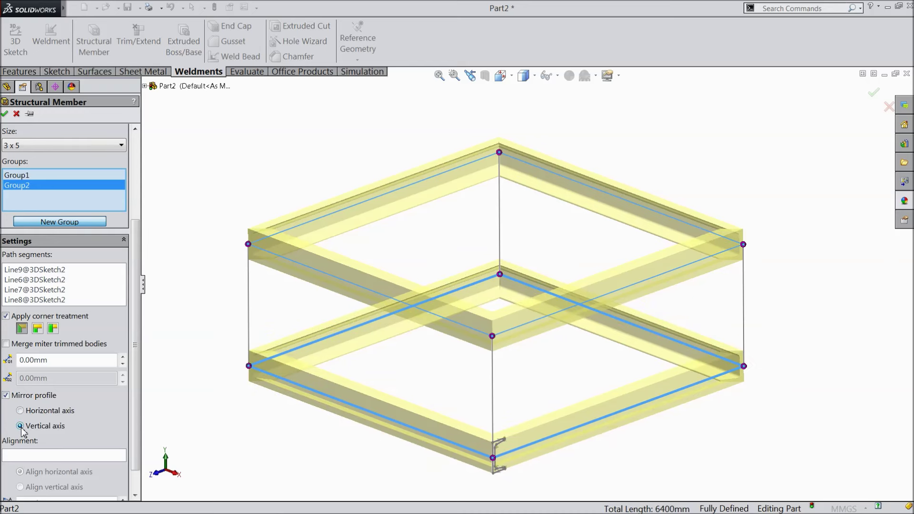
middle_drag(311, 409, 339, 419)
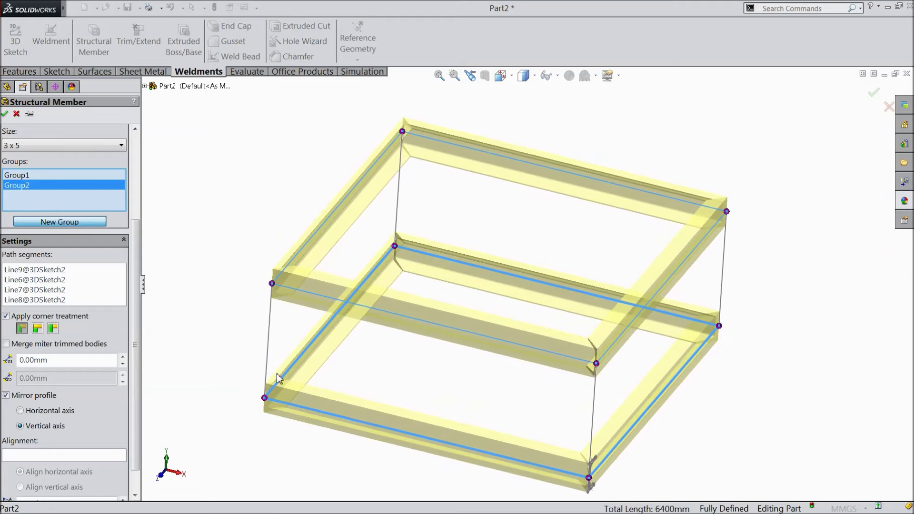
scroll(363, 371, down, 5)
scroll(372, 390, up, 10)
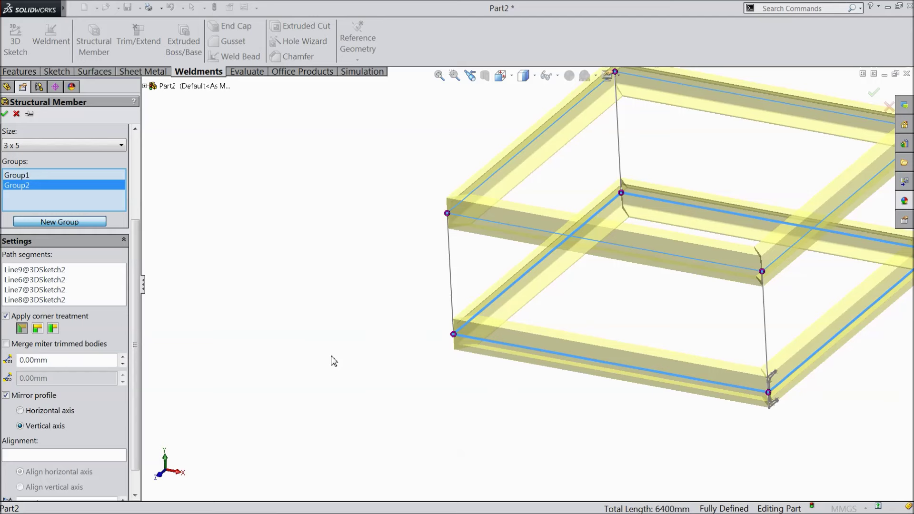
middle_drag(334, 360, 347, 340)
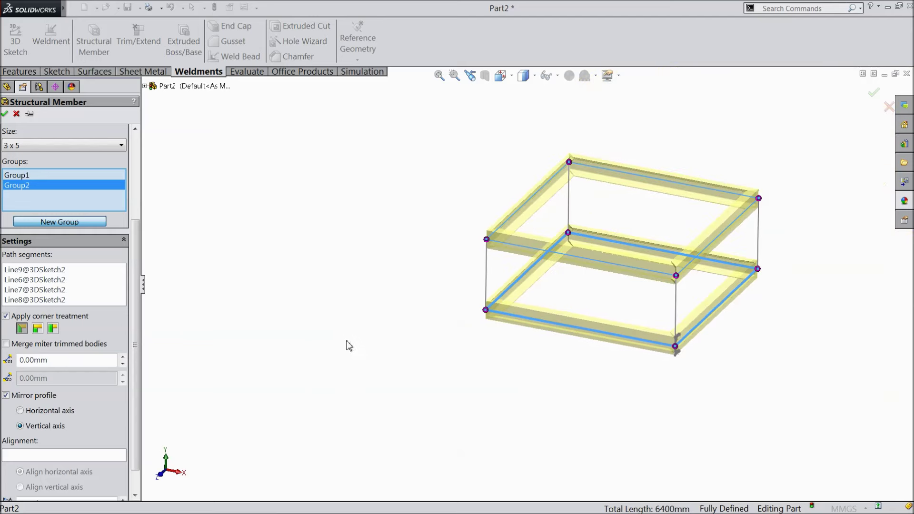
scroll(750, 260, down, 3)
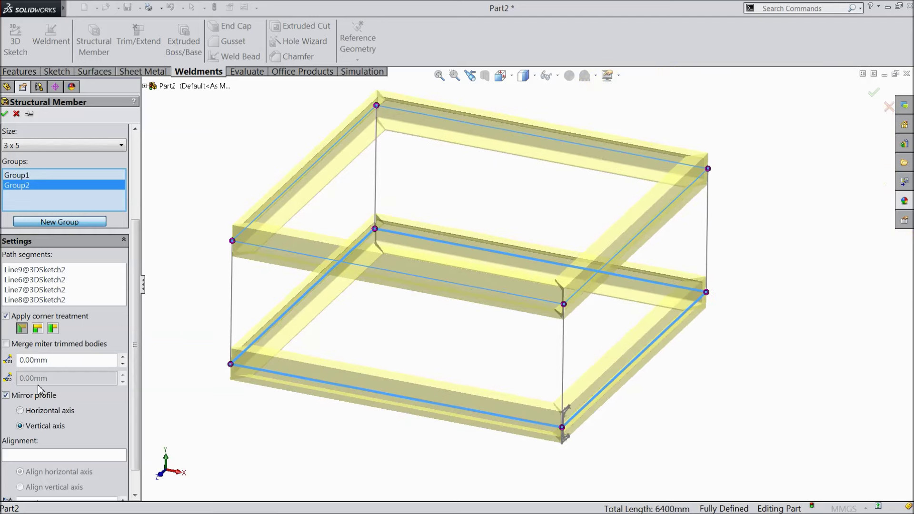
Step: Add a third group with a channel member on the upright edge at the left corner of the box
scroll(135, 396, down, 2)
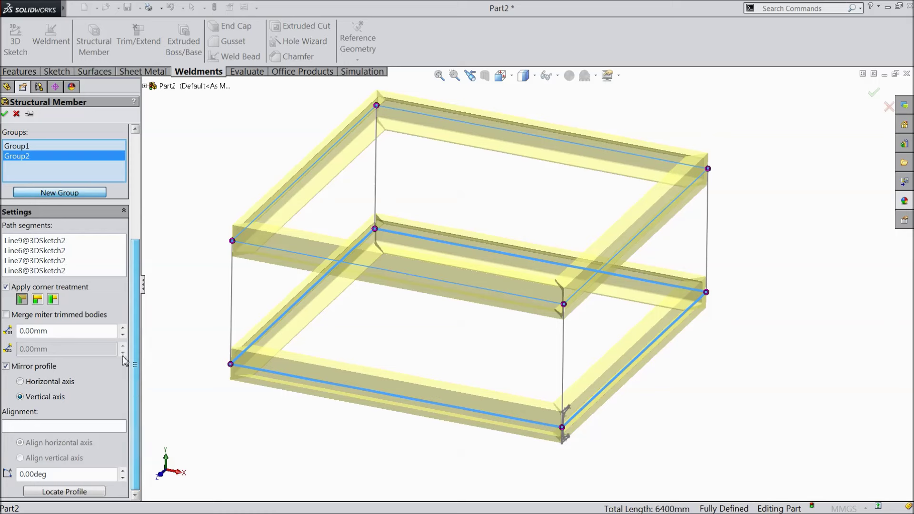
click(76, 195)
click(233, 299)
mouse_move(198, 306)
middle_down()
mouse_move(198, 235)
mouse_move(209, 251)
mouse_move(205, 280)
middle_up()
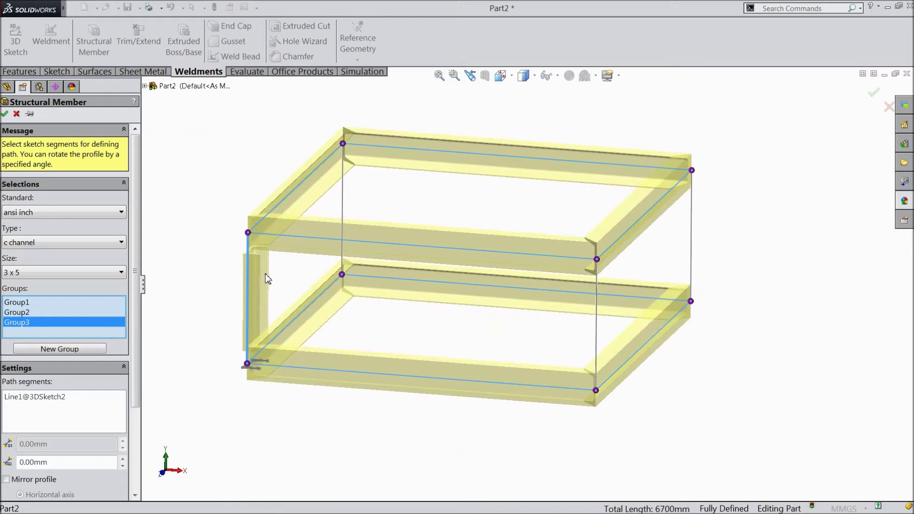
Step: Relocate the left upright's channel profile so its outer web corner sits on the sketch line
scroll(265, 278, up, 5)
middle_drag(265, 286, 190, 339)
drag(136, 338, 133, 428)
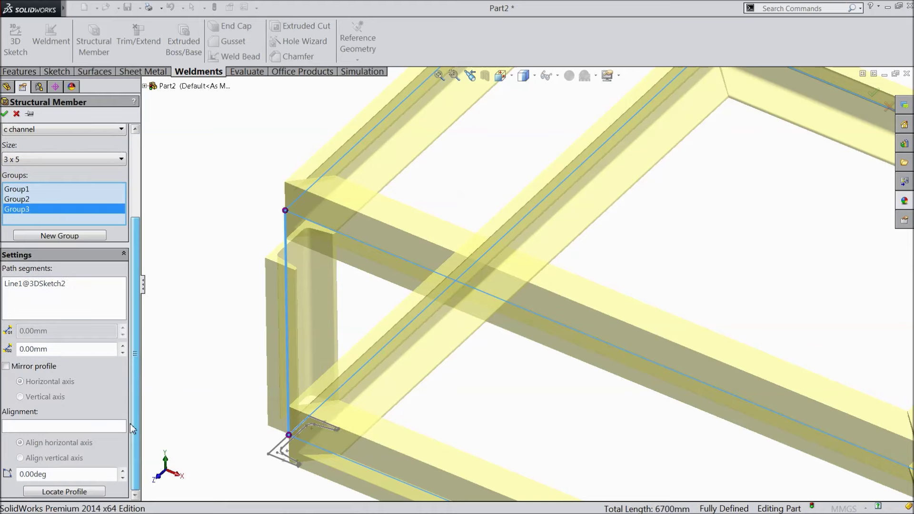
click(76, 493)
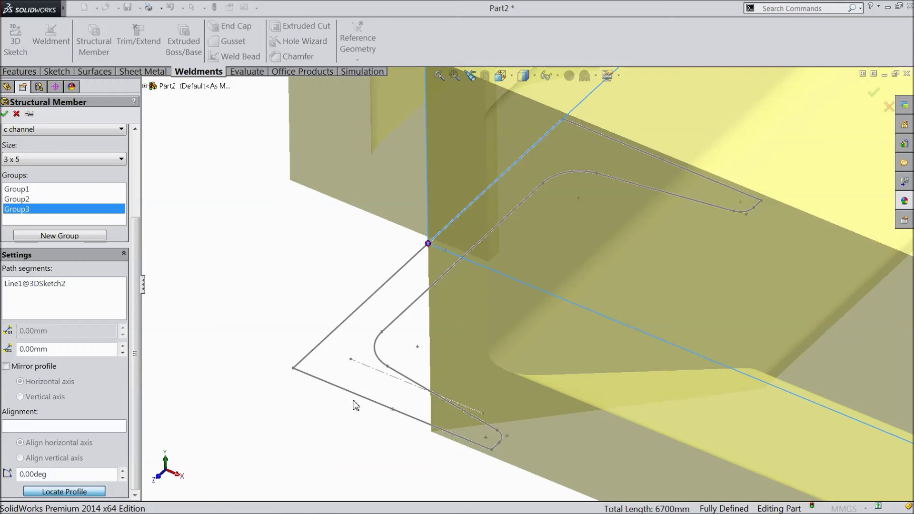
click(293, 369)
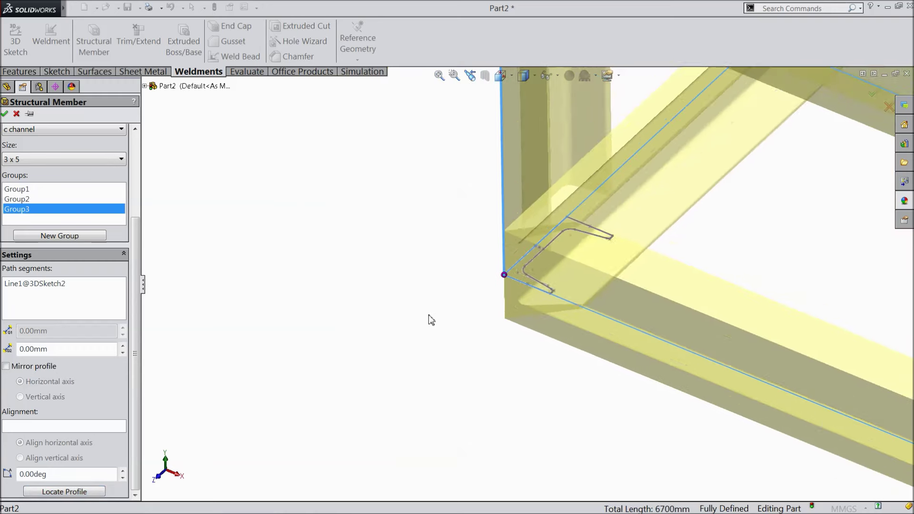
Step: Add a fourth group with a channel member on the upright edge at the rear corner
middle_drag(569, 181, 573, 204)
key(f)
middle_drag(485, 327, 591, 236)
scroll(638, 209, down, 3)
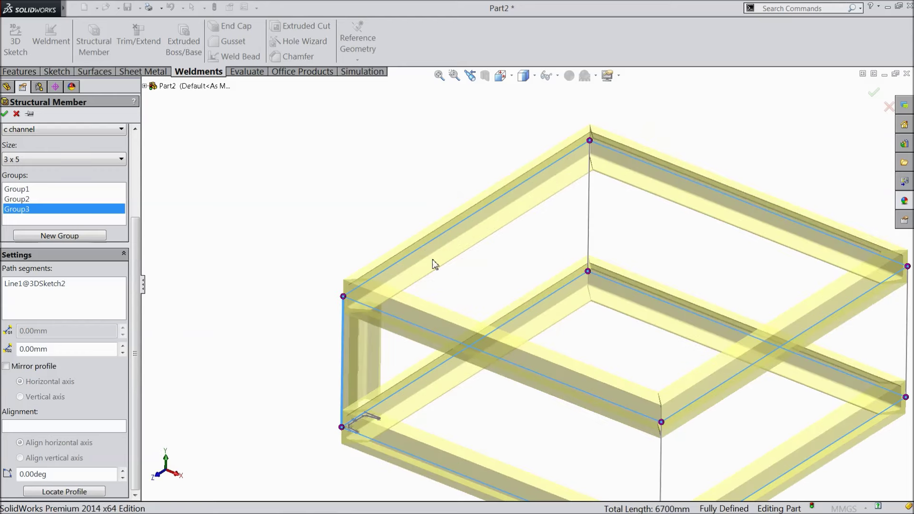
click(72, 238)
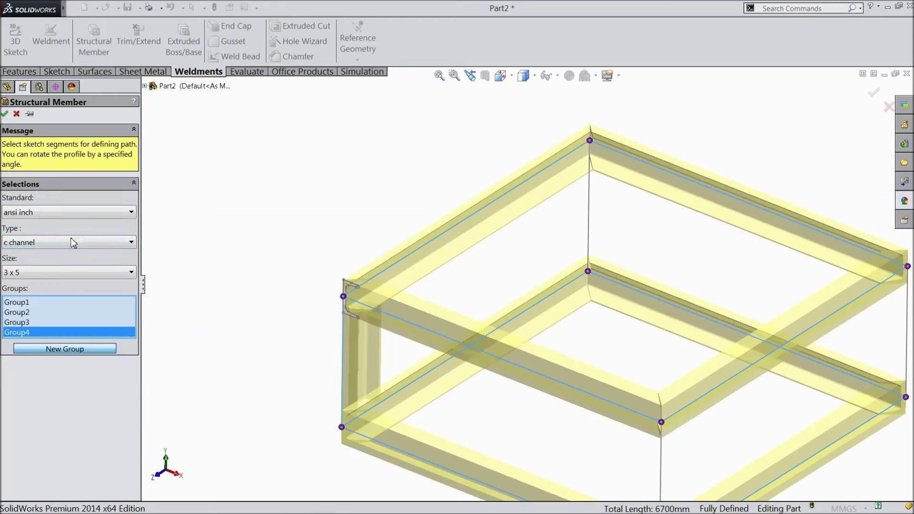
click(588, 209)
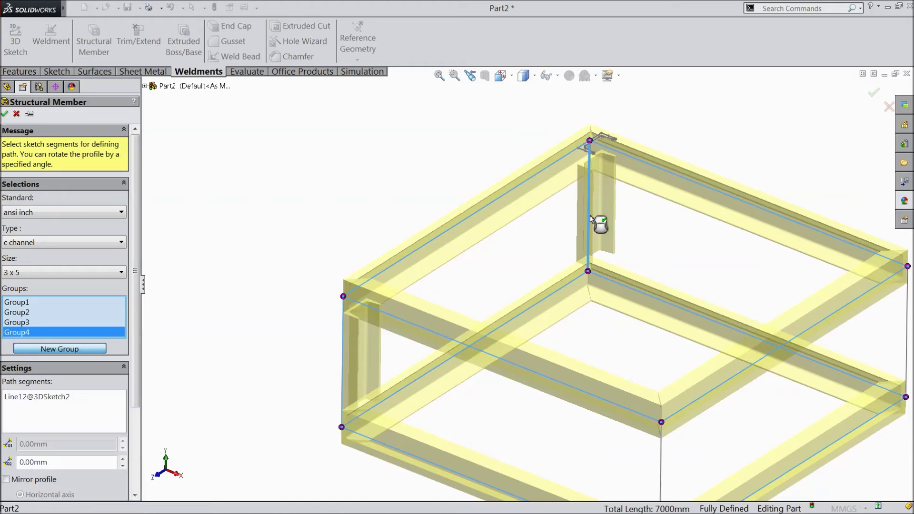
Step: Relocate the rear upright's channel profile so its outer web corner sits on the sketch line
scroll(633, 236, down, 5)
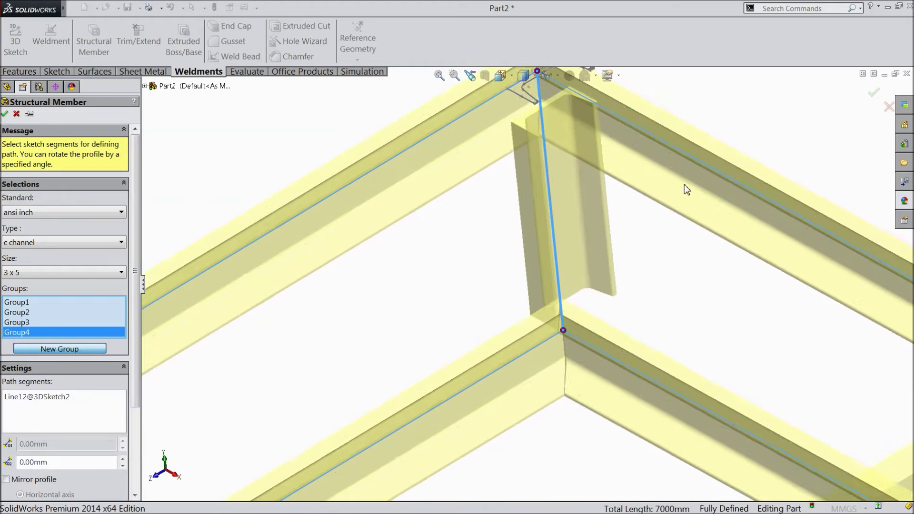
scroll(623, 224, up, 5)
scroll(563, 170, down, 5)
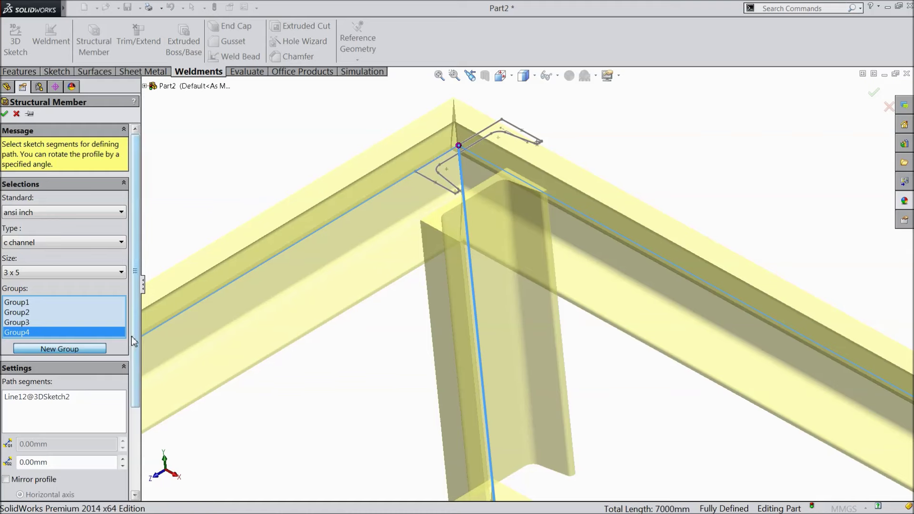
scroll(132, 336, down, 3)
click(64, 491)
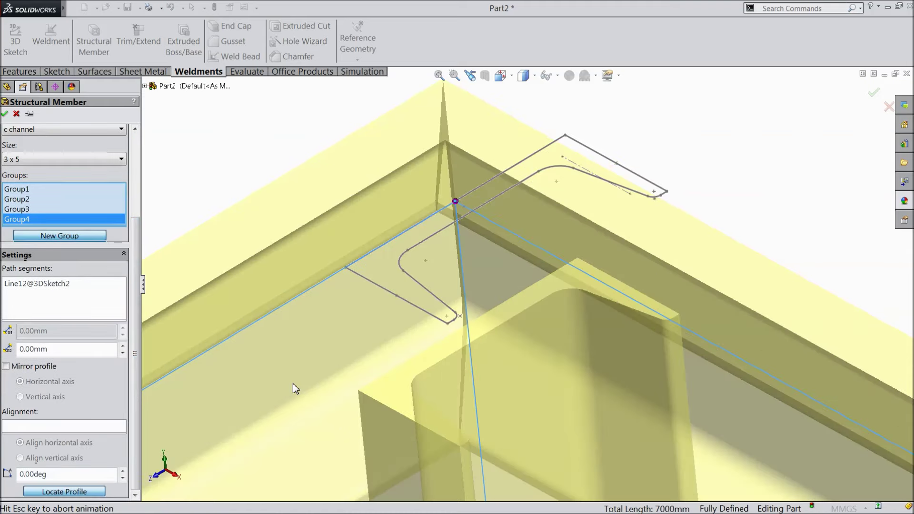
scroll(613, 154, up, 10)
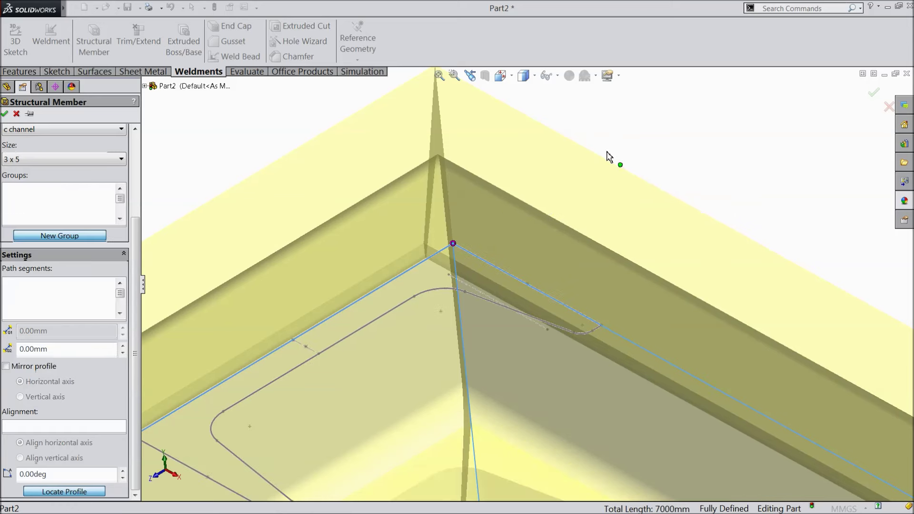
Step: Add a fifth group with a channel member on the upright edge at the front corner
scroll(513, 393, up, 2)
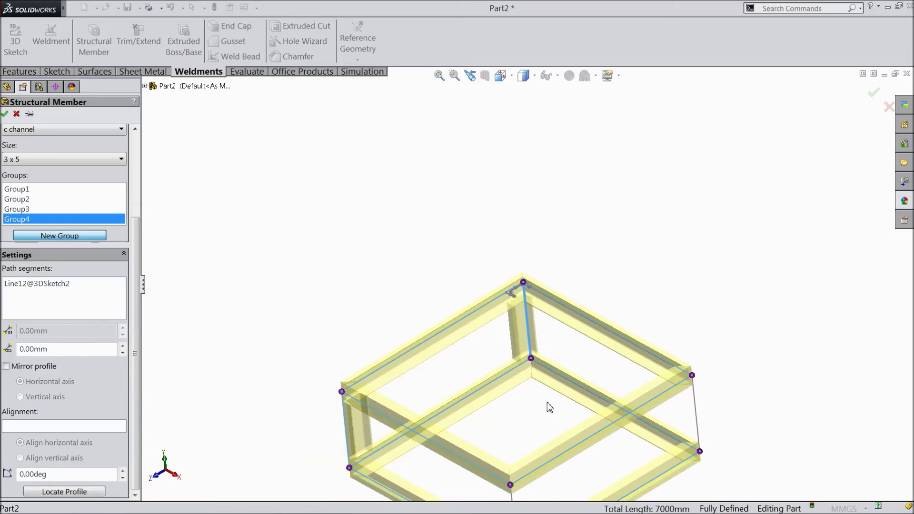
scroll(547, 406, down, 1)
scroll(524, 383, up, 3)
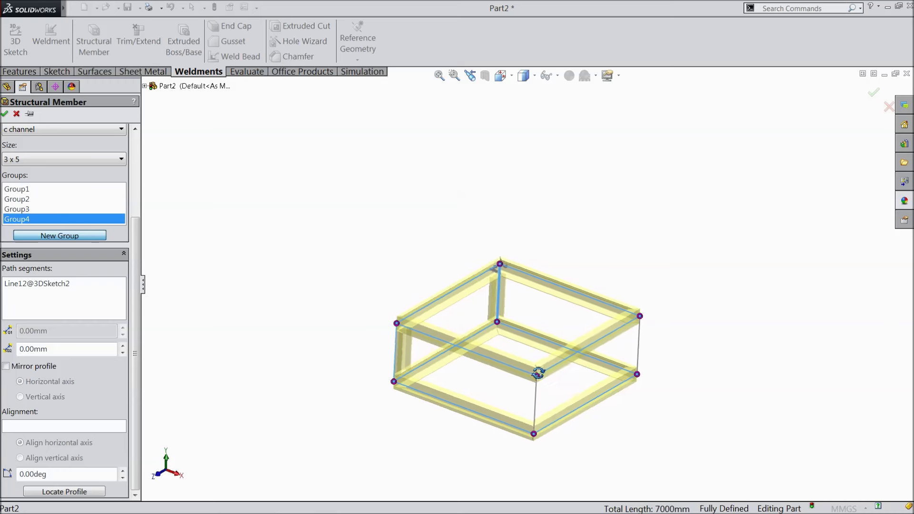
click(90, 236)
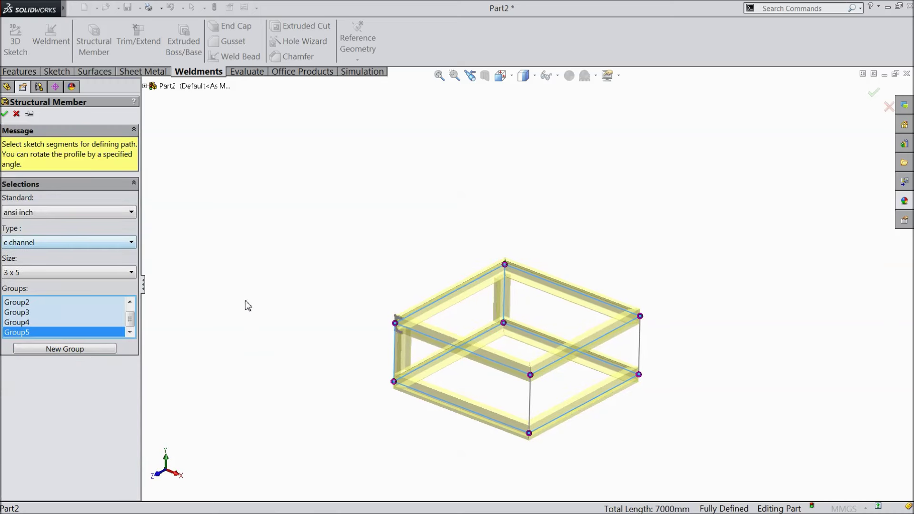
scroll(544, 387, down, 4)
click(514, 399)
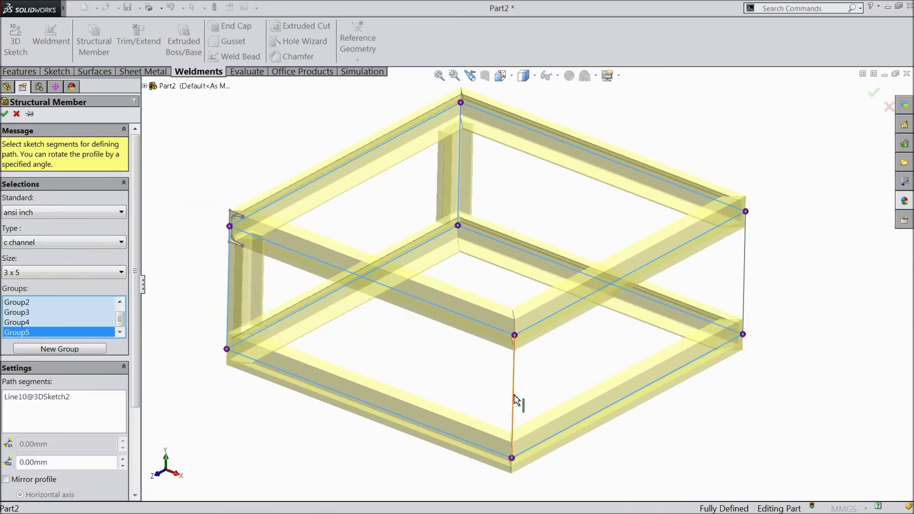
Step: Mirror the front upright's channel profile about the vertical axis
scroll(517, 390, down, 3)
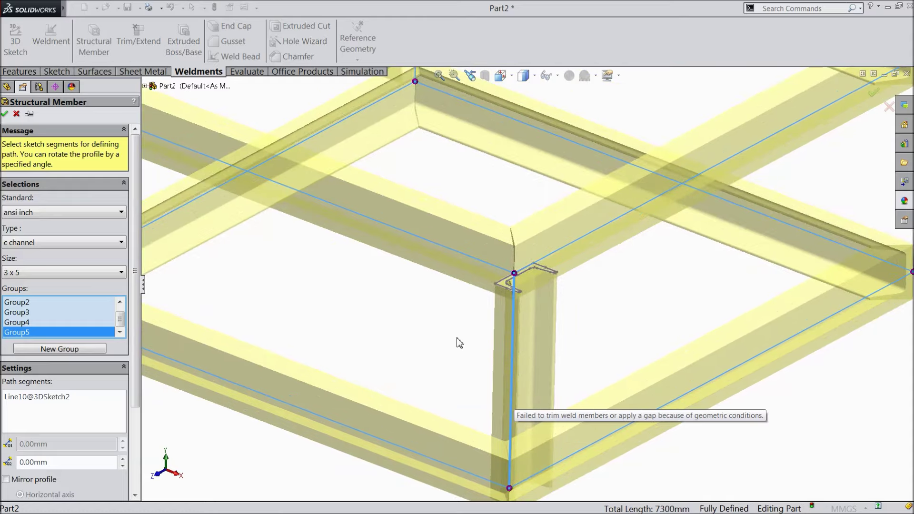
scroll(523, 387, up, 4)
scroll(555, 336, down, 4)
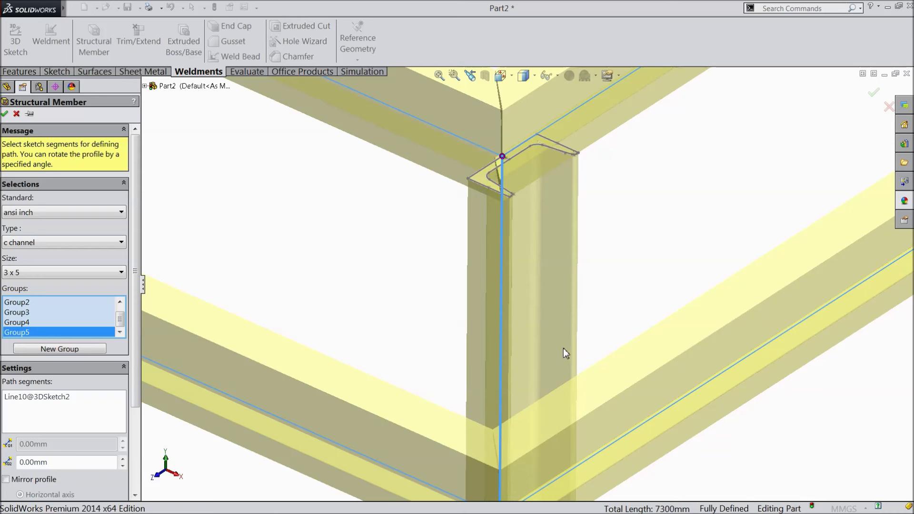
drag(137, 333, 136, 397)
click(6, 395)
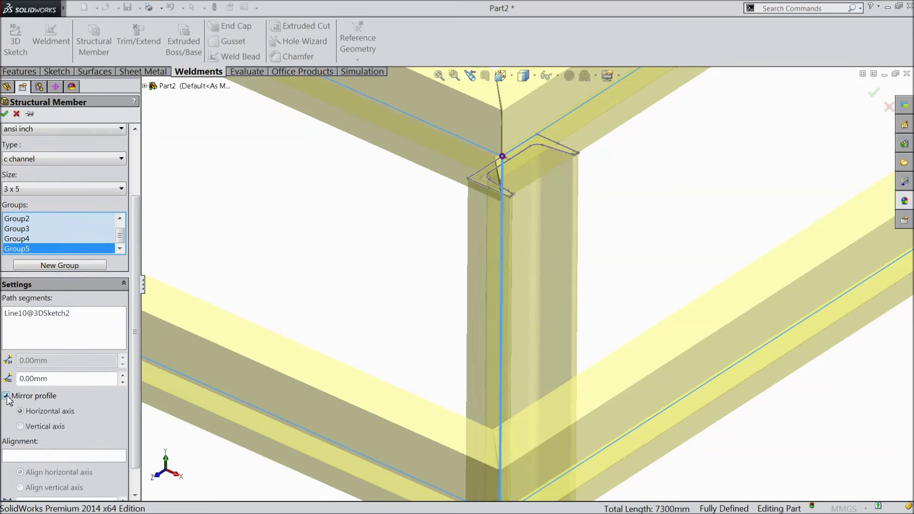
click(20, 426)
scroll(342, 371, up, 5)
scroll(410, 314, up, 3)
middle_drag(410, 314, 330, 360)
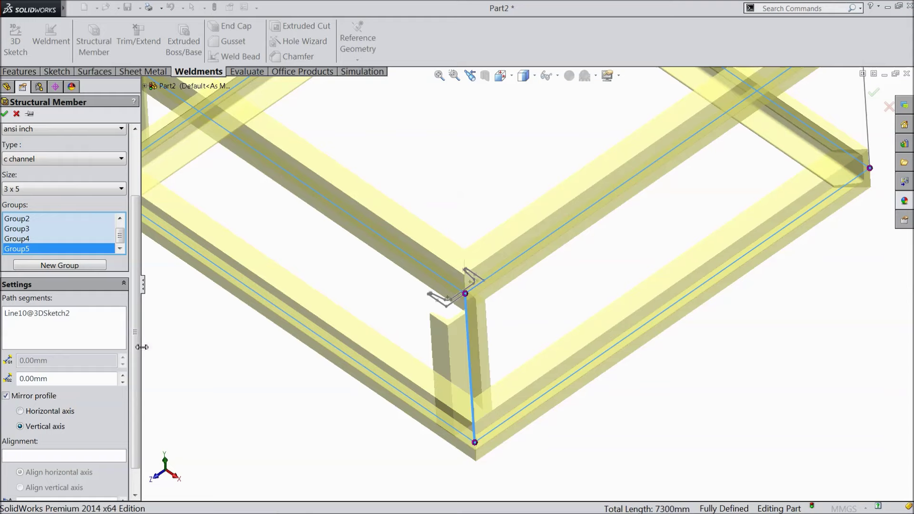
Step: Relocate the front upright's channel profile so its outer web corner sits on the sketch line
scroll(138, 396, down, 2)
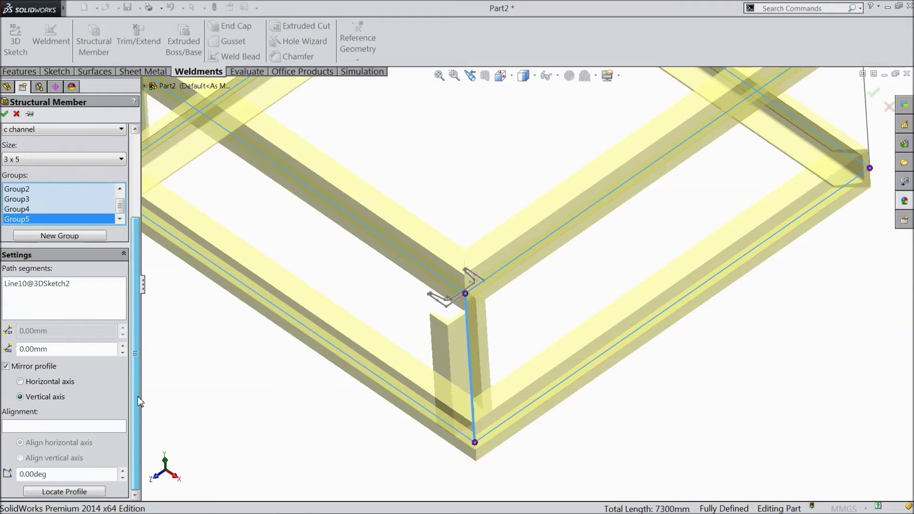
click(63, 492)
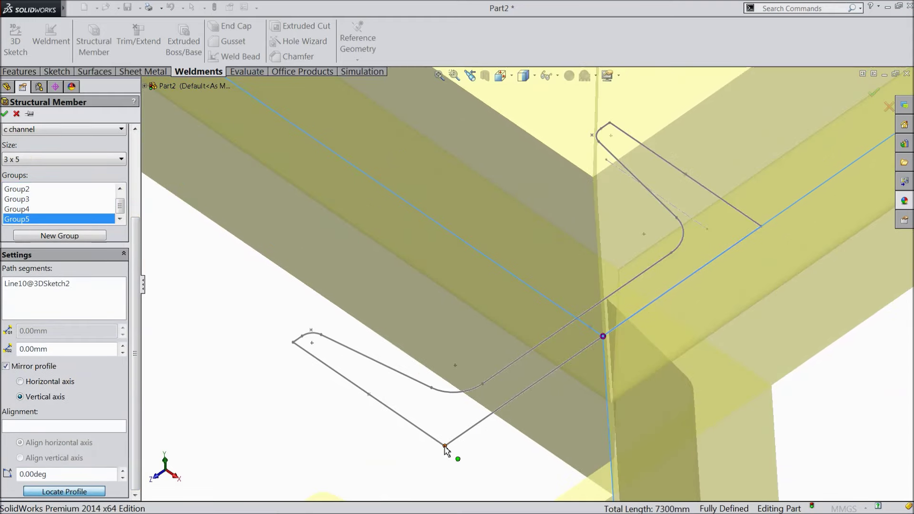
click(445, 446)
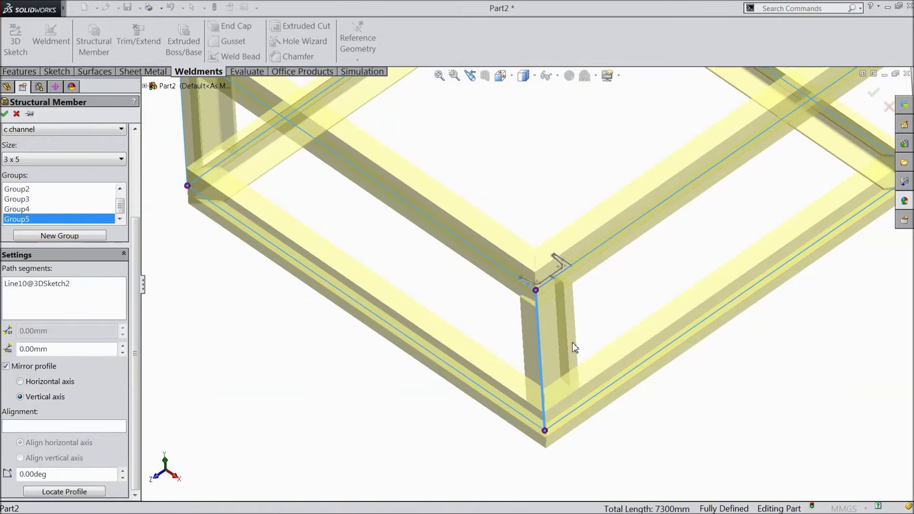
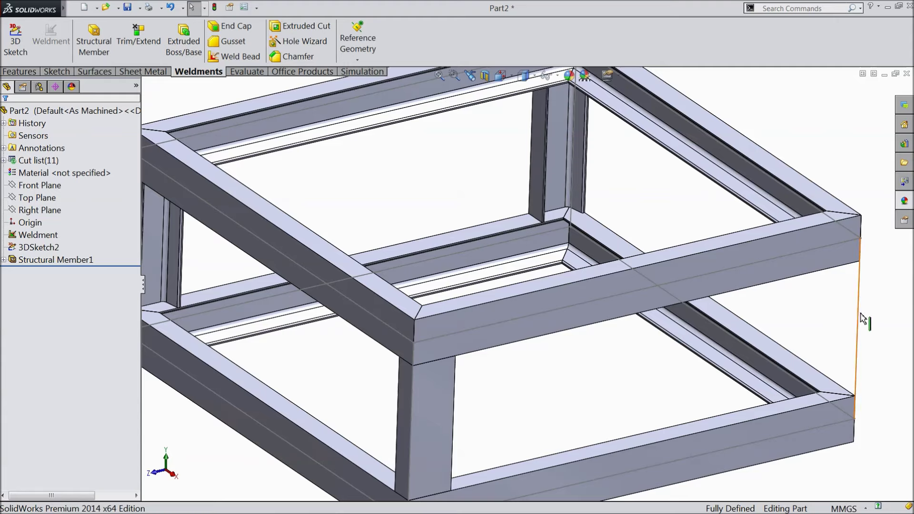
Step: Clear the selection of the open upright edge and switch the model view to perspective display
key(f)
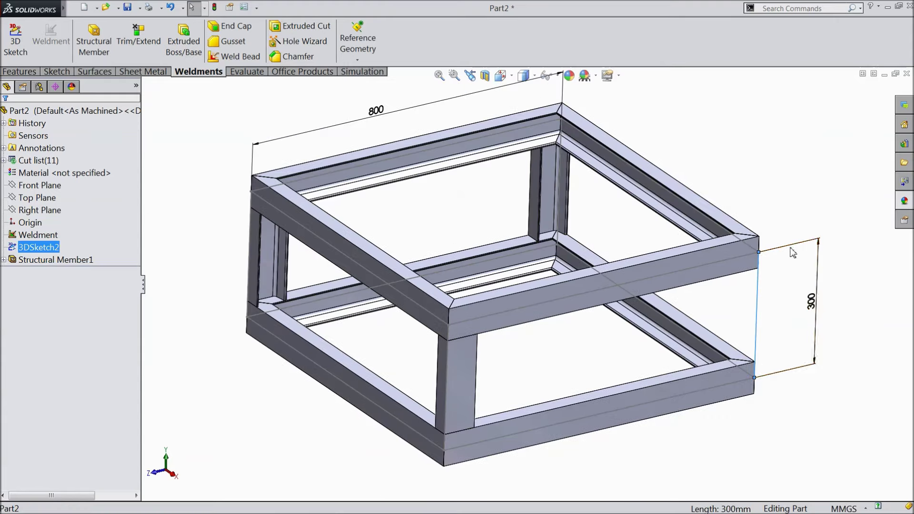
click(800, 272)
mouse_move(759, 230)
middle_down()
mouse_move(700, 214)
mouse_move(746, 217)
middle_up()
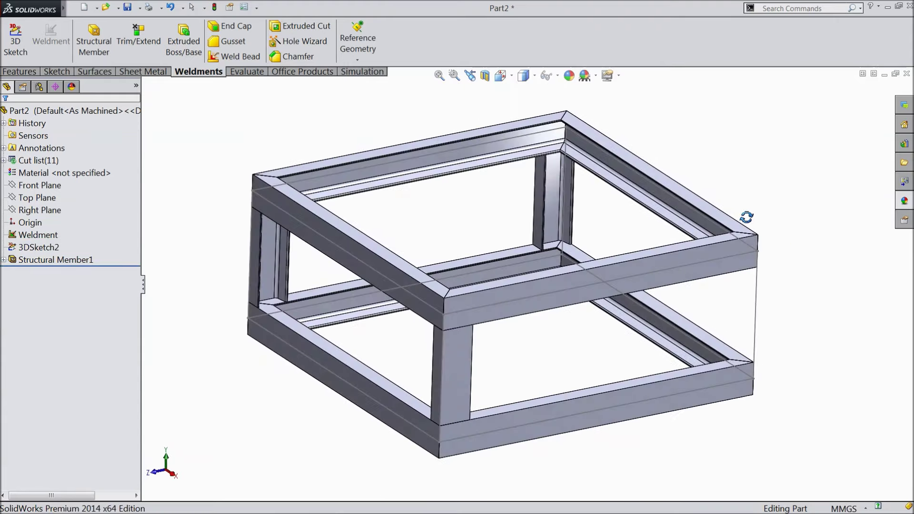
click(609, 77)
click(623, 135)
scroll(619, 266, down, 2)
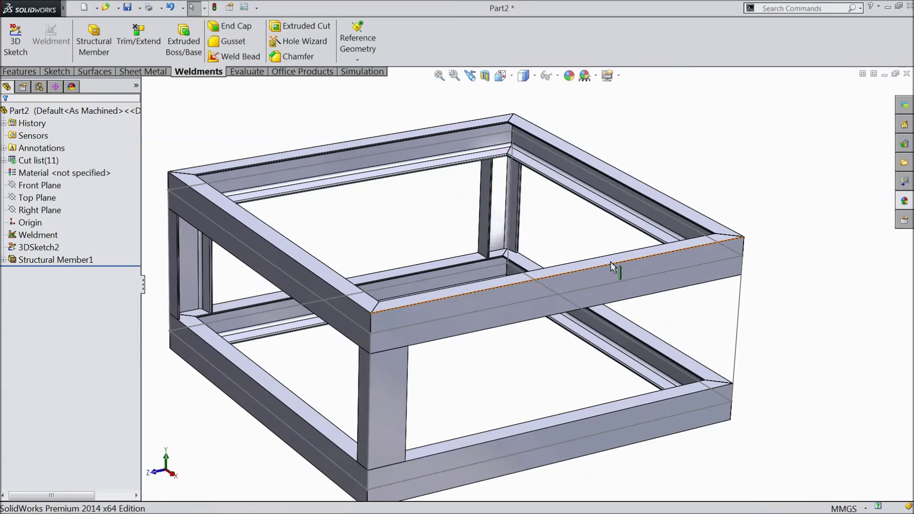
Step: Create a separate ansi inch c channel structural member, size 3 x 5, on the last open upright edge
click(97, 51)
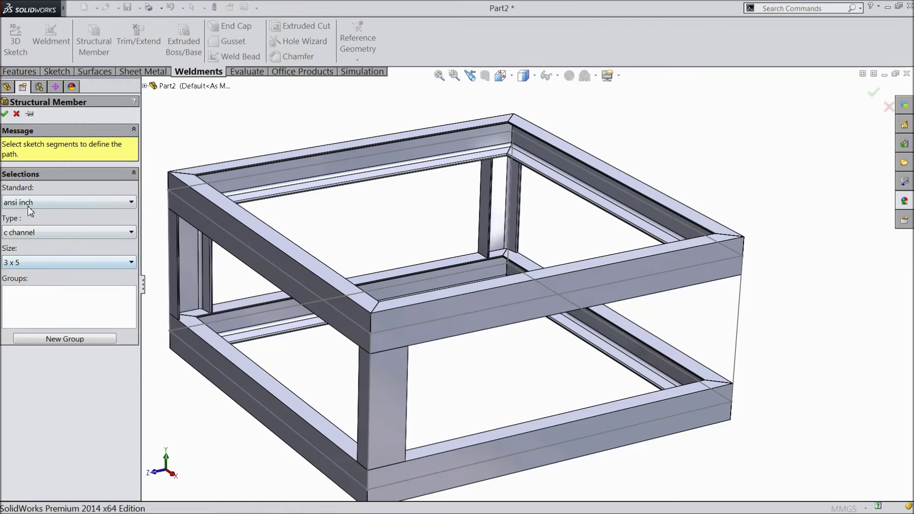
click(31, 297)
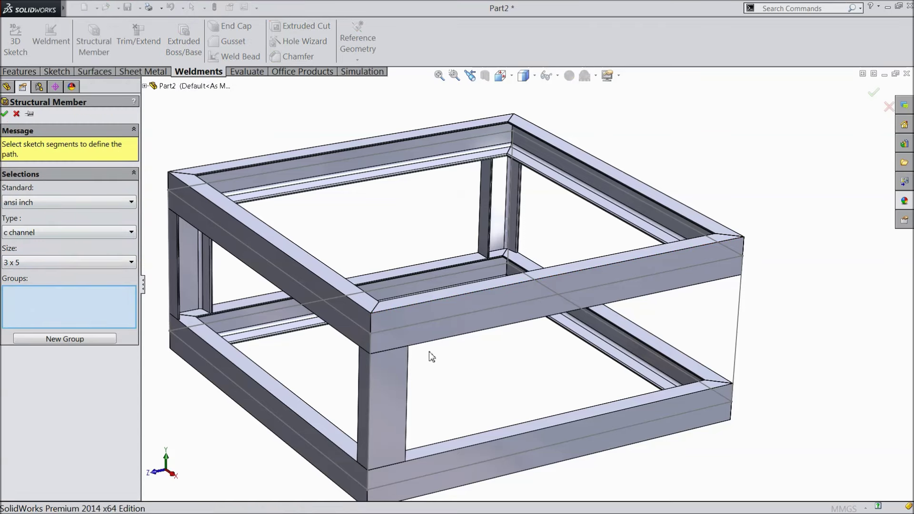
click(740, 330)
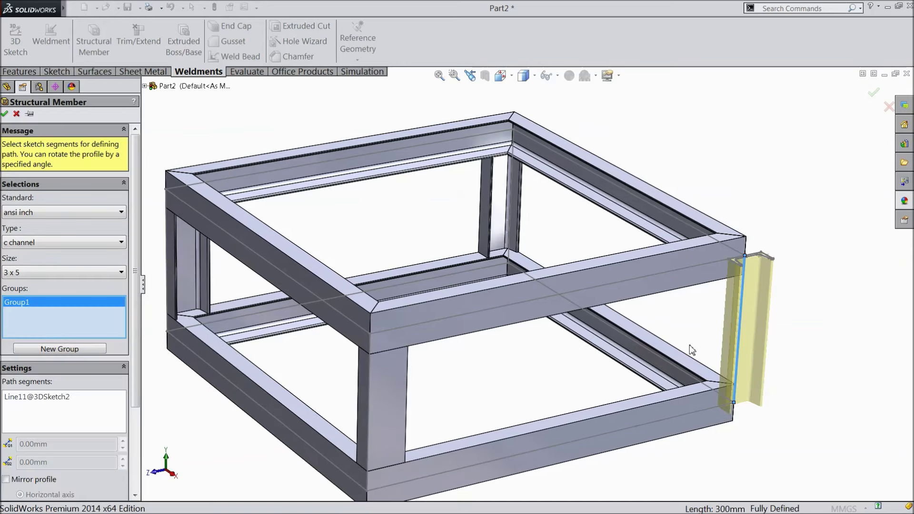
key(z)
scroll(672, 330, down, 5)
middle_drag(614, 336, 613, 287)
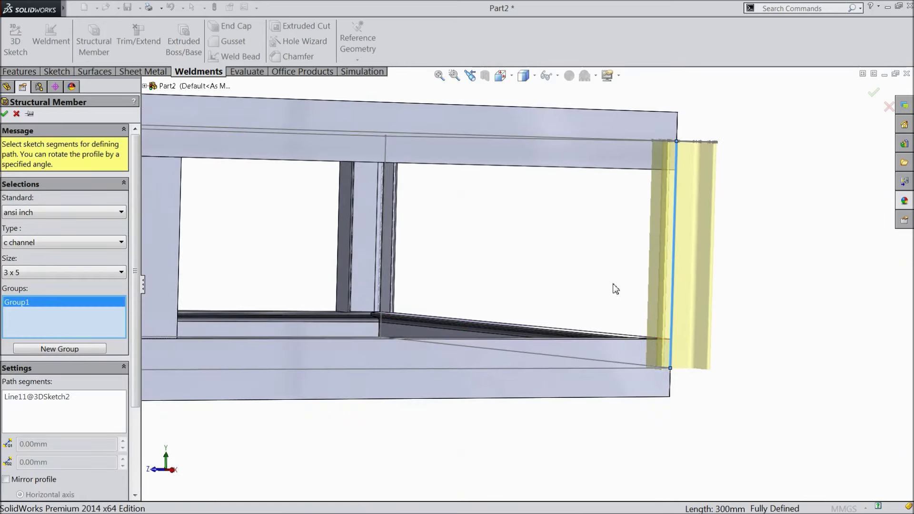
scroll(632, 308, down, 2)
key(z)
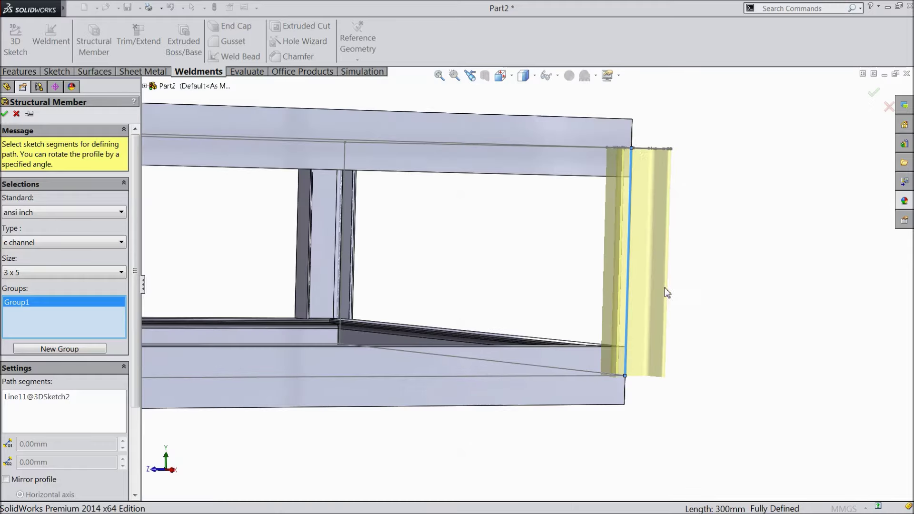
middle_drag(303, 235, 331, 275)
scroll(563, 248, down, 3)
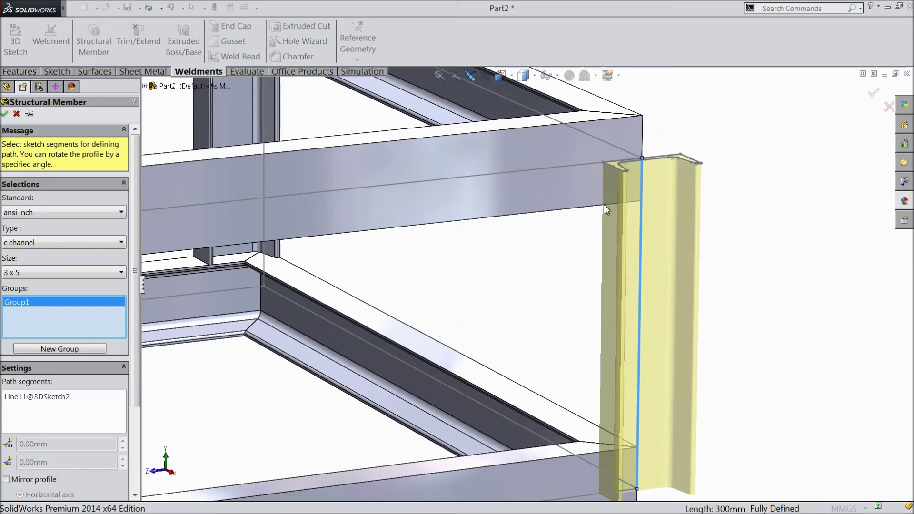
click(5, 114)
scroll(547, 269, up, 3)
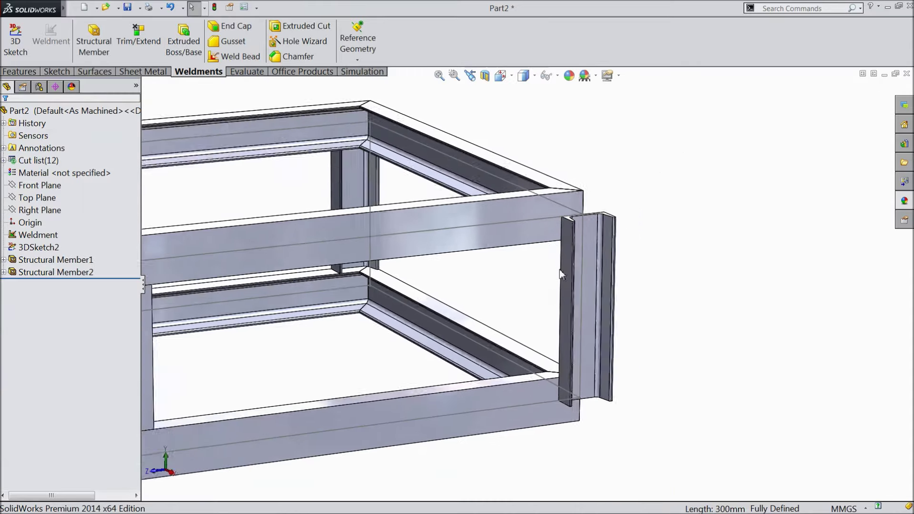
Step: Edit the new upright member and relocate its channel profile so the outer web corner sits on the sketch line
middle_drag(559, 269, 523, 352)
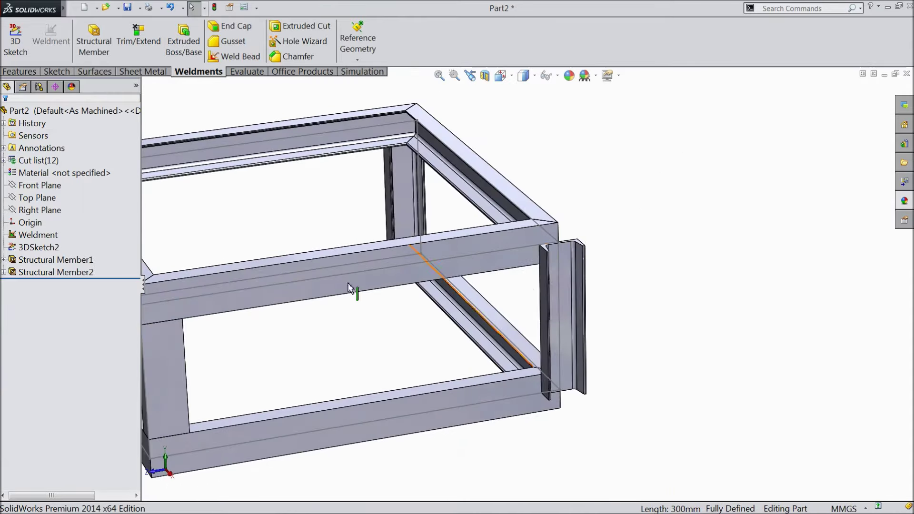
click(12, 277)
click(20, 250)
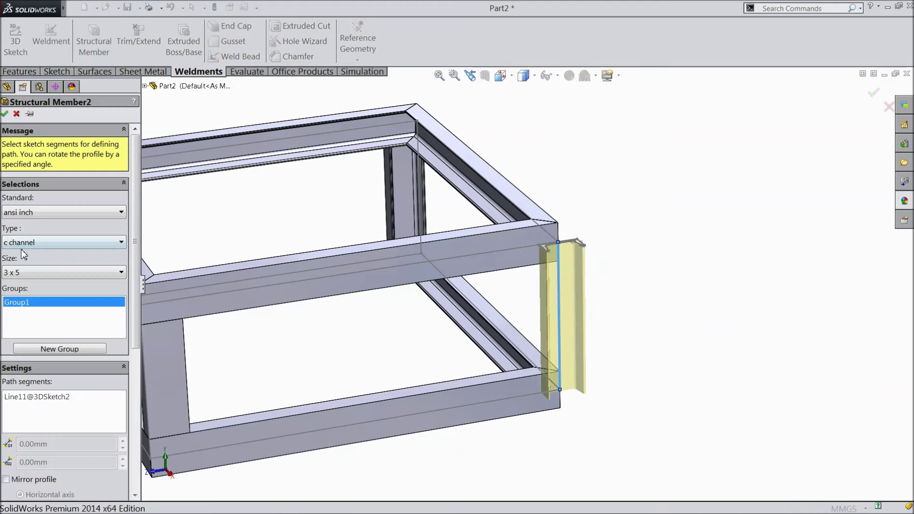
scroll(135, 371, down, 5)
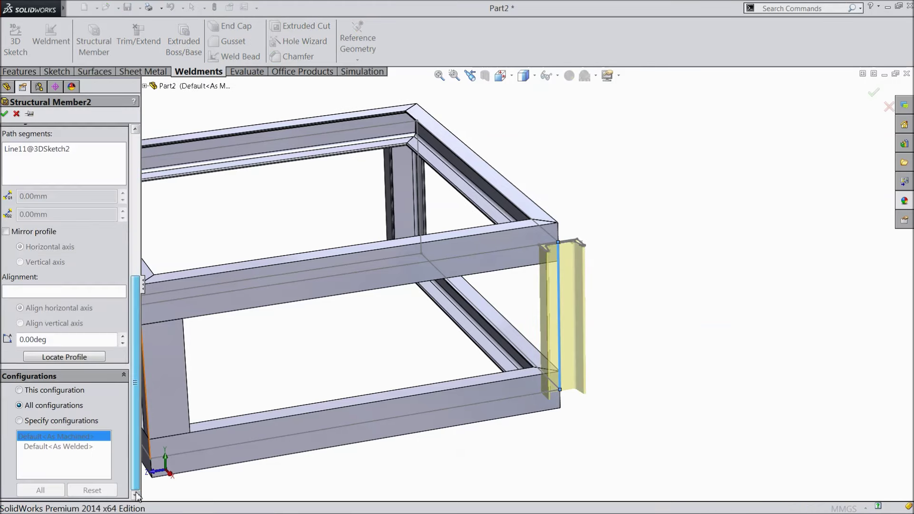
click(64, 357)
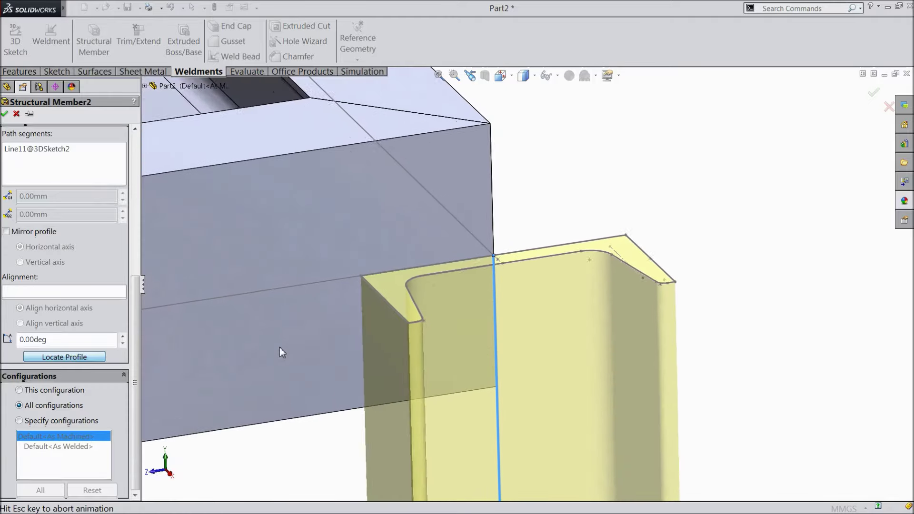
click(633, 235)
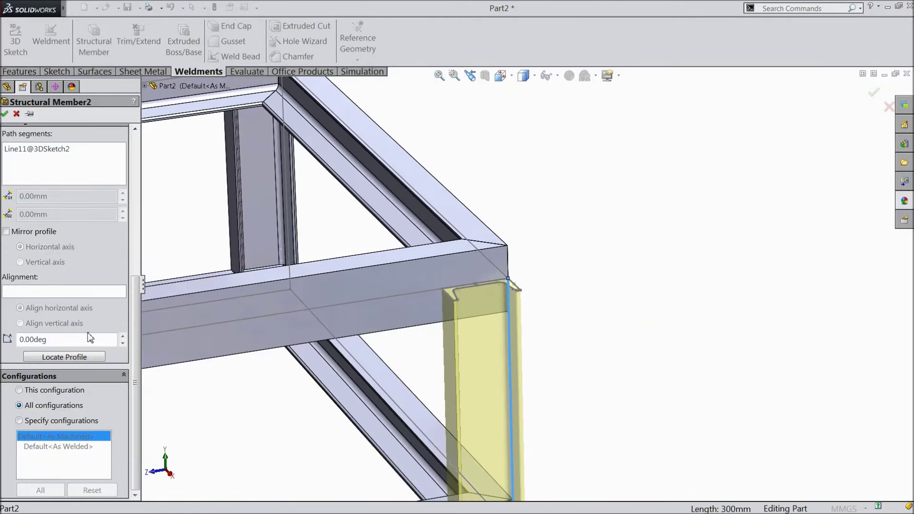
Step: Mirror the last upright's channel profile about the vertical axis and accept the edited member
click(6, 232)
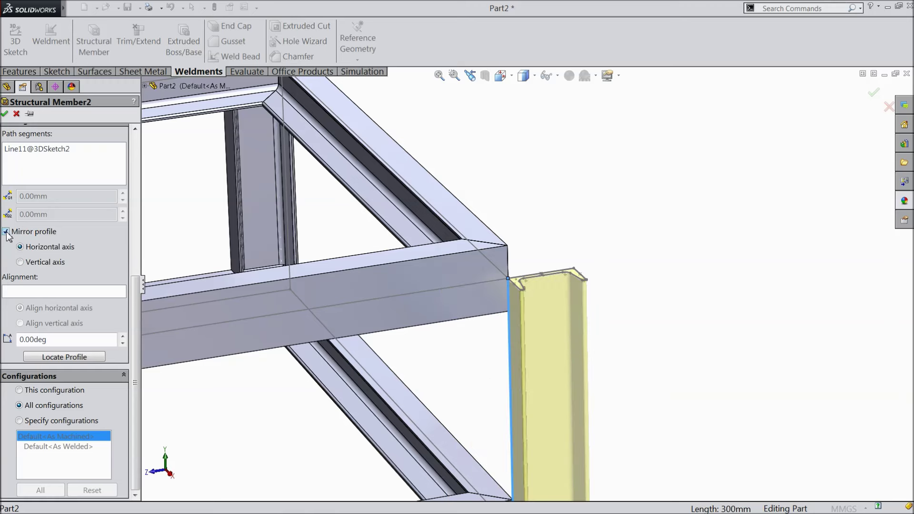
click(20, 263)
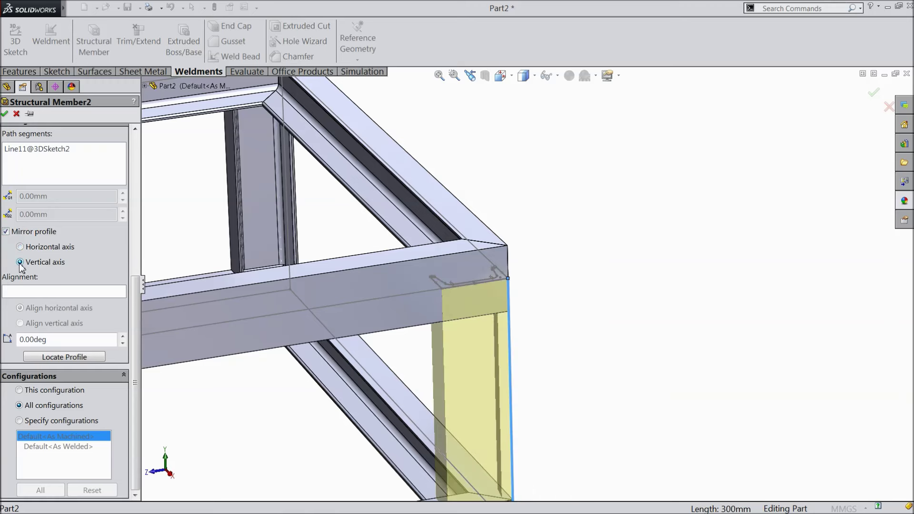
scroll(457, 367, up, 5)
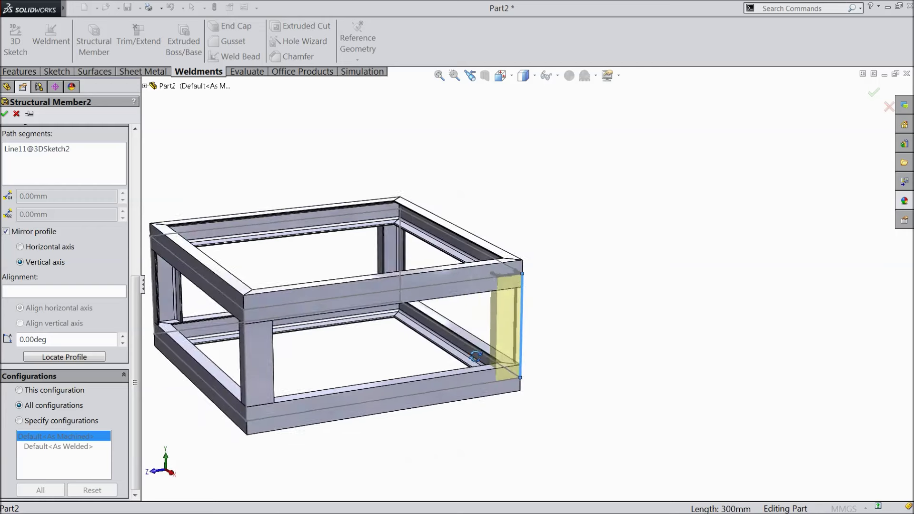
scroll(497, 353, down, 5)
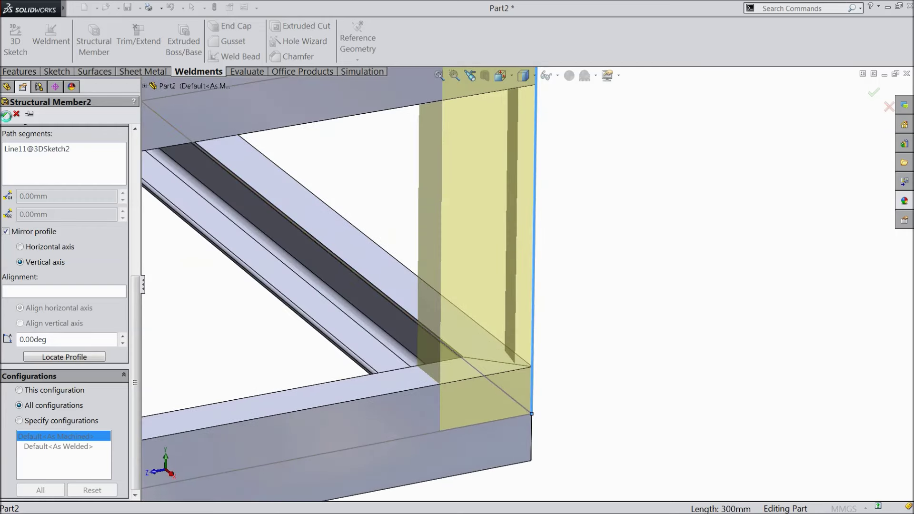
click(4, 114)
scroll(502, 316, up, 5)
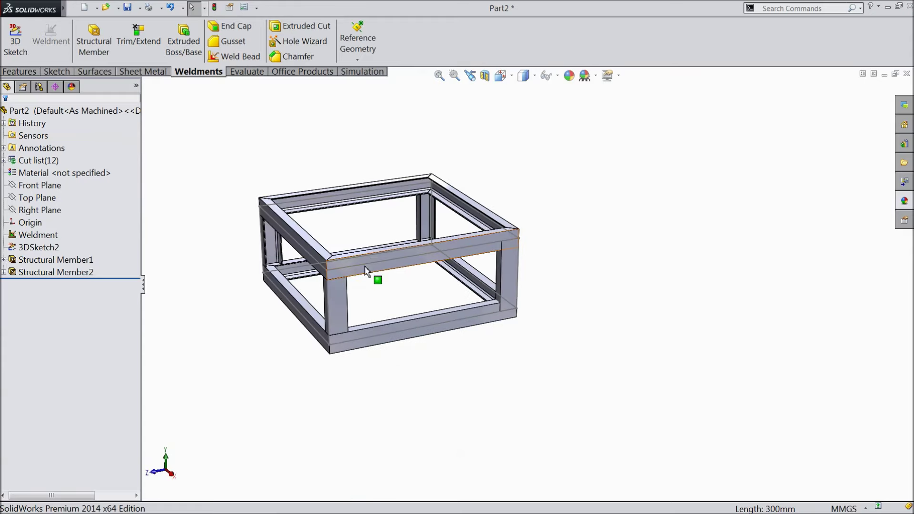
Step: Examine both structural member features and where the last upright's ends meet the upper and lower channels
click(55, 259)
scroll(381, 273, down, 5)
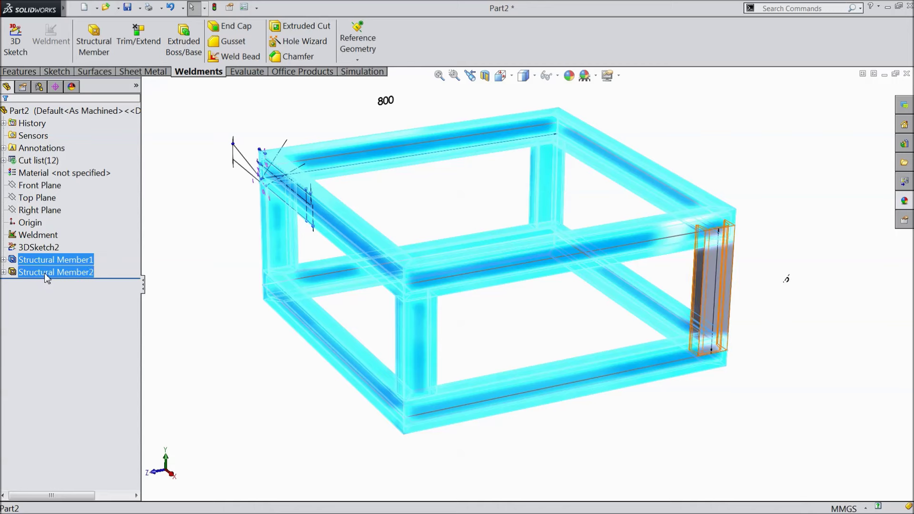
click(53, 272)
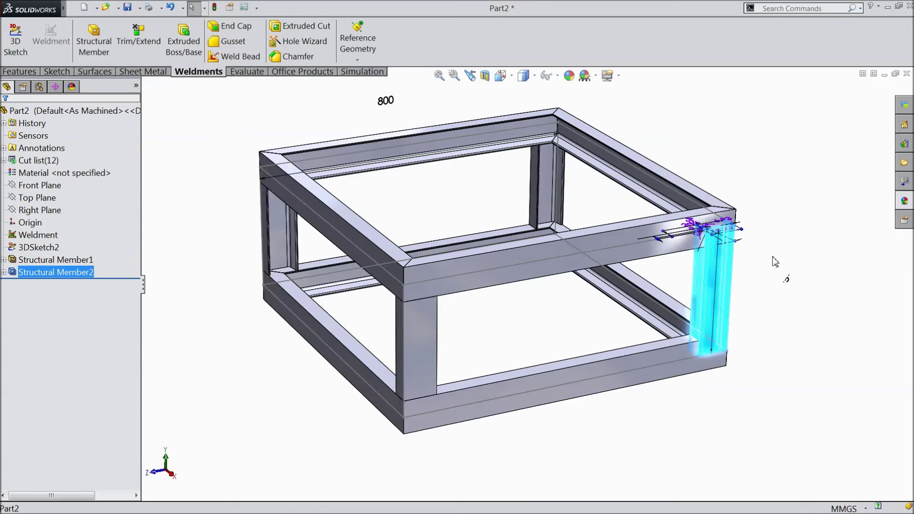
scroll(774, 262, down, 4)
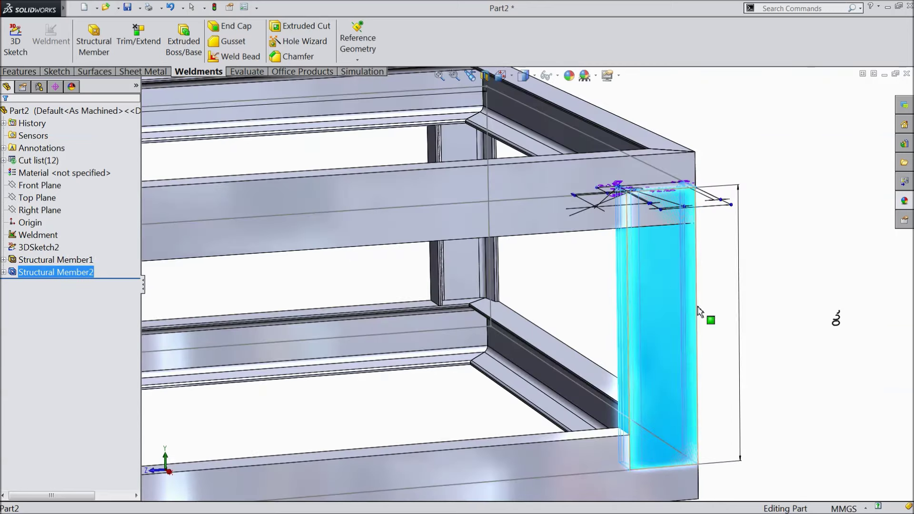
click(836, 316)
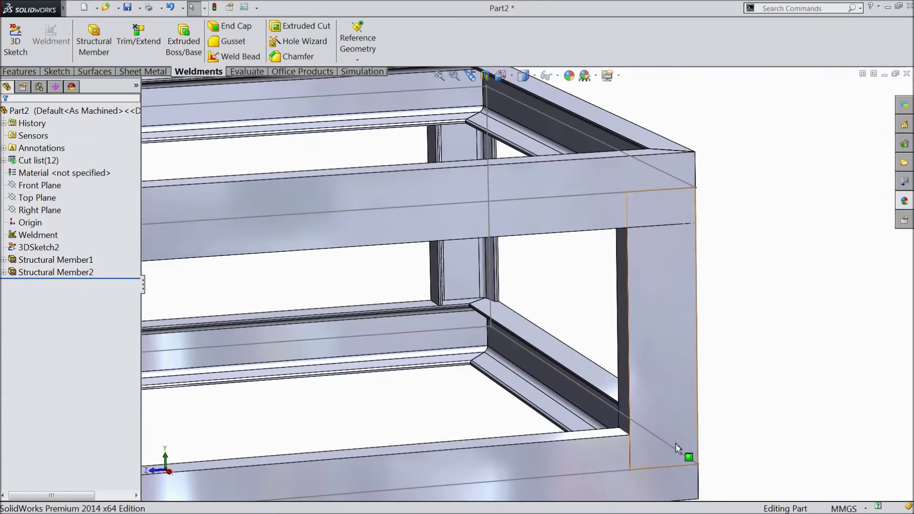
scroll(676, 444, up, 2)
click(668, 448)
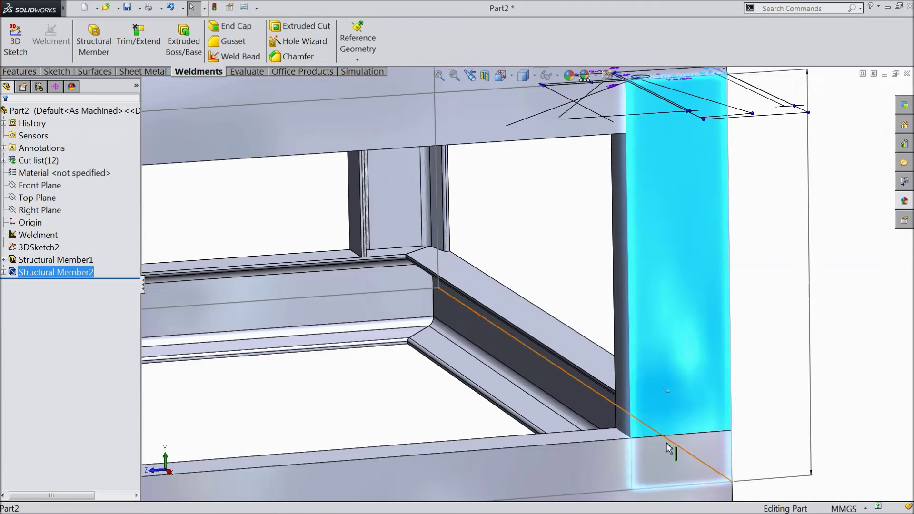
scroll(652, 391, up, 3)
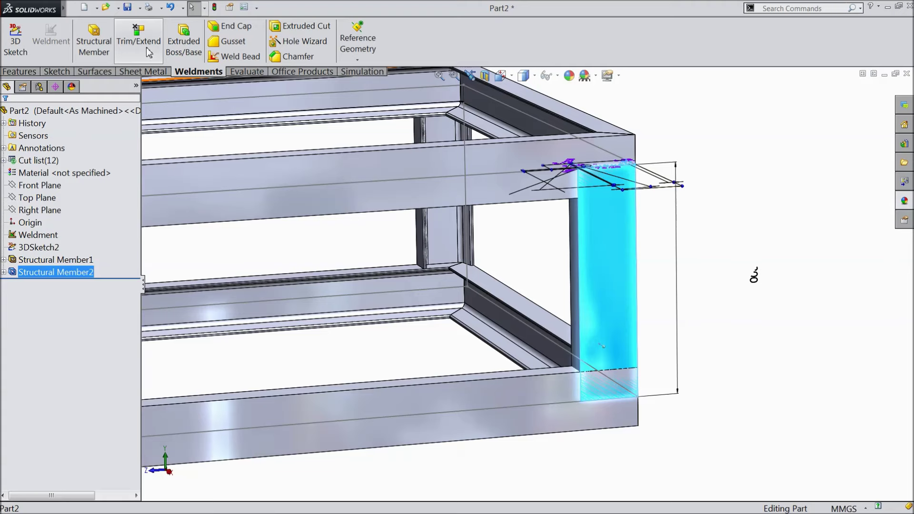
click(657, 111)
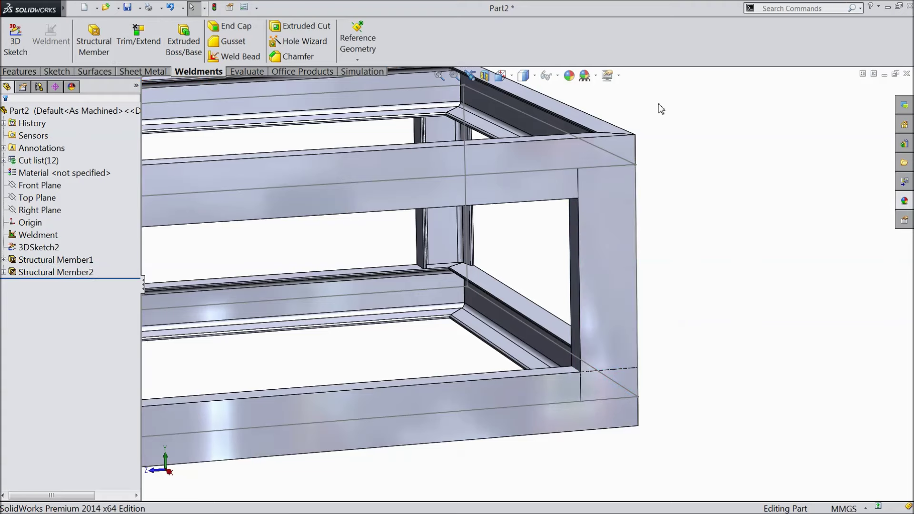
Step: Set up a Trim/Extend of the last upright, bounded by the upper channel's underside and the lower channel's top face
click(138, 40)
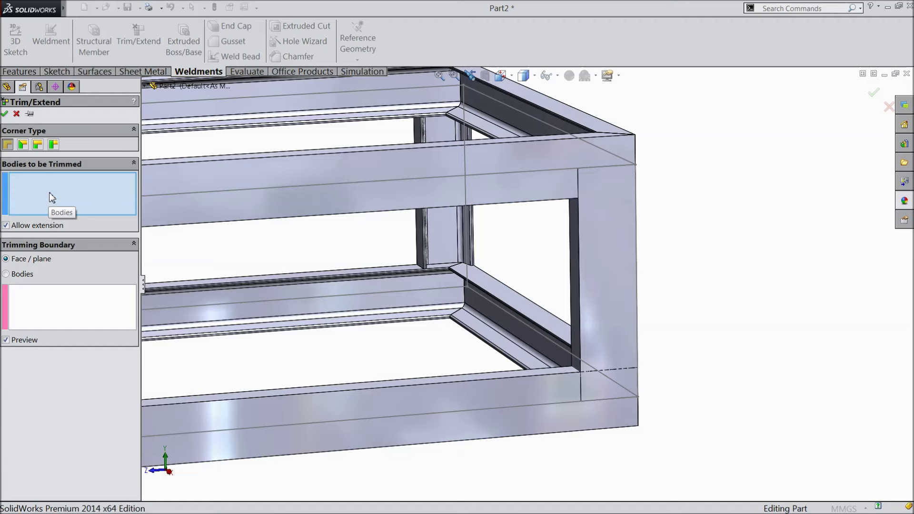
click(606, 275)
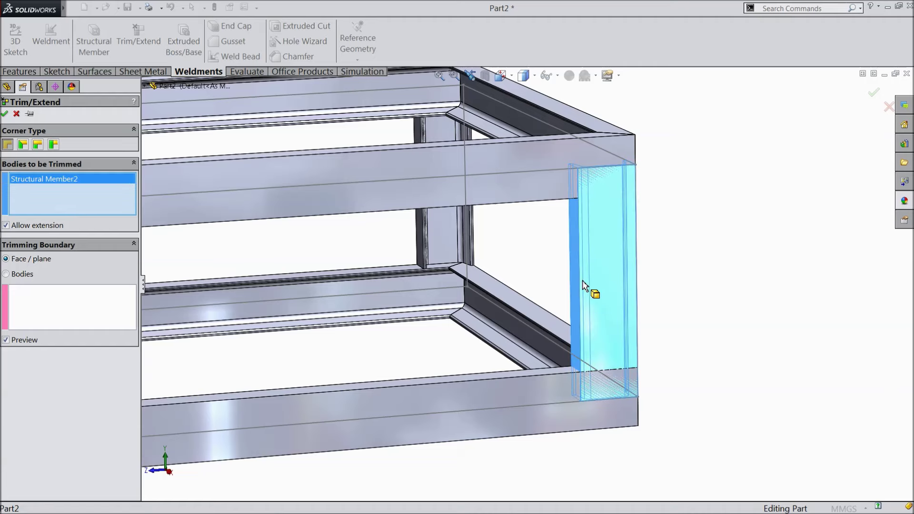
scroll(589, 285, down, 3)
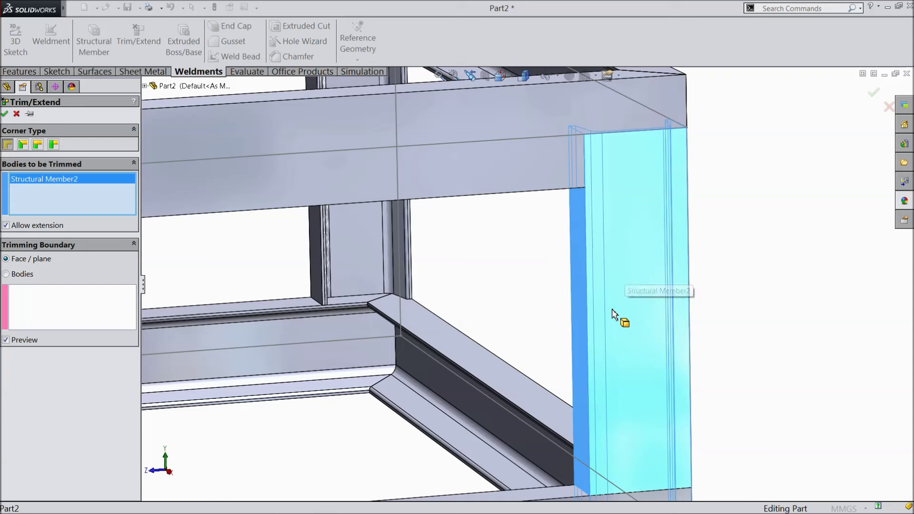
scroll(626, 278, up, 2)
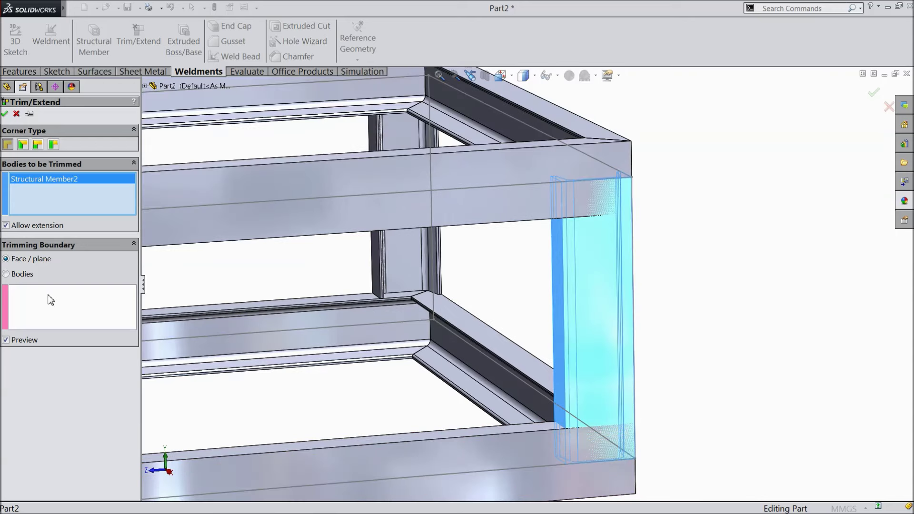
click(46, 310)
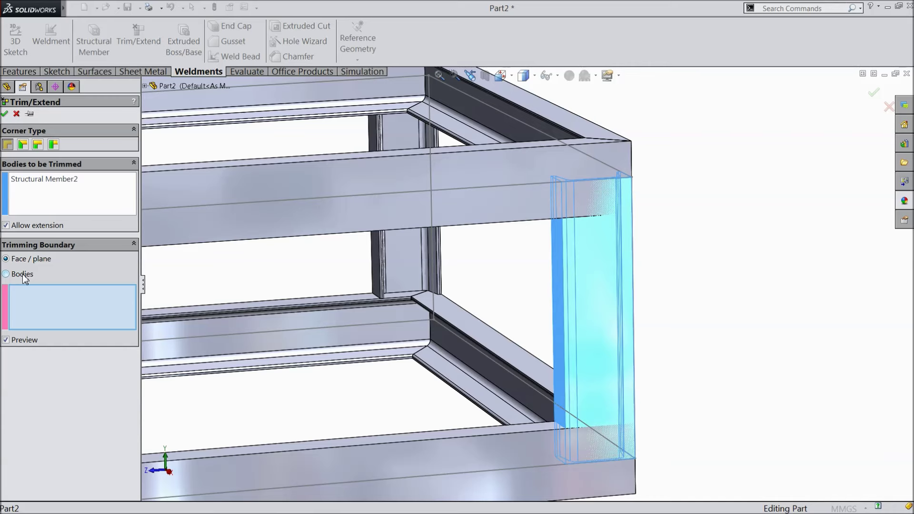
middle_drag(583, 332, 541, 204)
scroll(547, 235, down, 4)
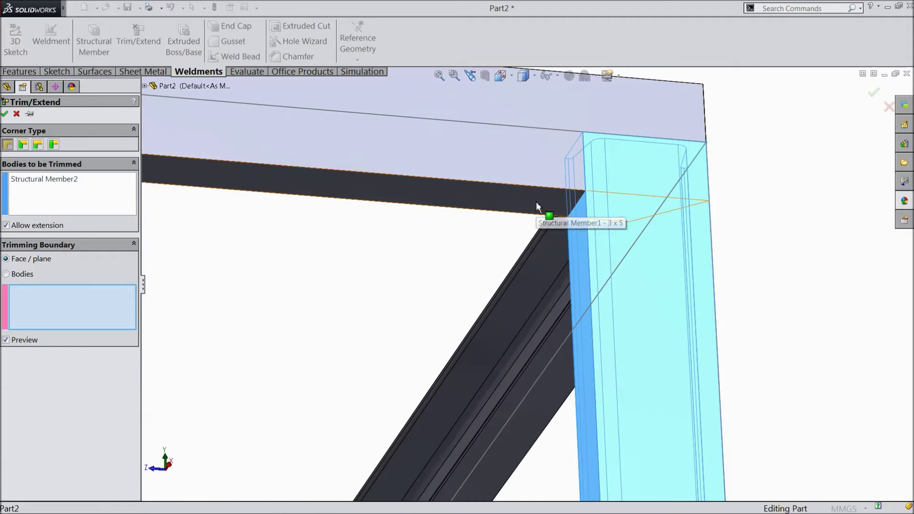
click(536, 201)
scroll(507, 241, up, 3)
middle_drag(498, 266, 525, 435)
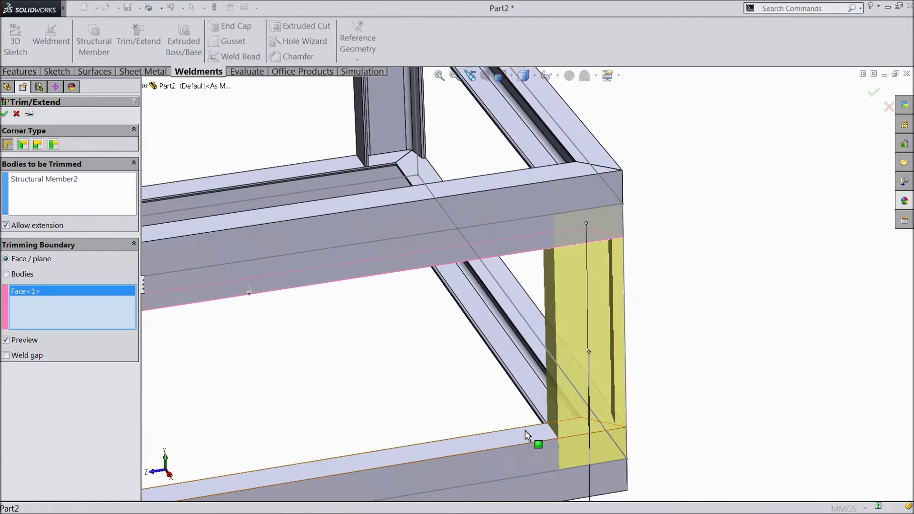
click(527, 436)
scroll(589, 404, down, 2)
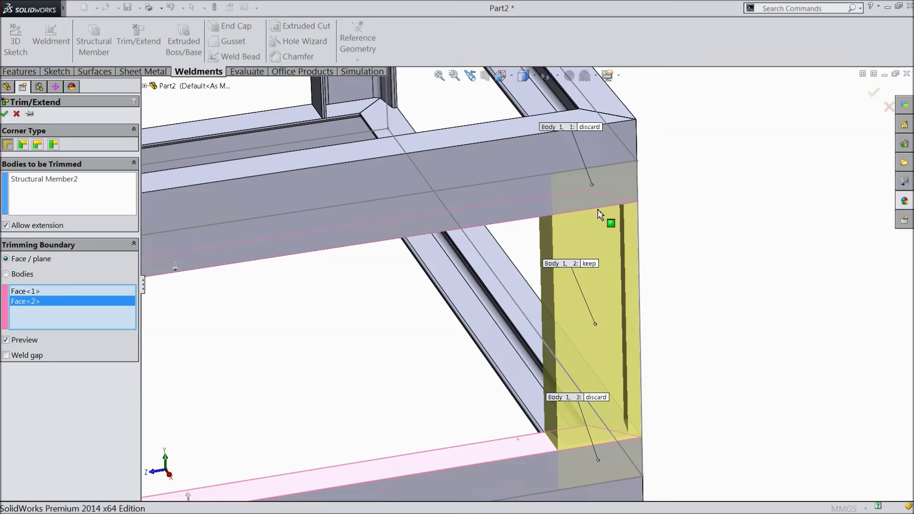
Step: Keep the upright's middle piece, discard both end pieces, and accept the trim
click(596, 398)
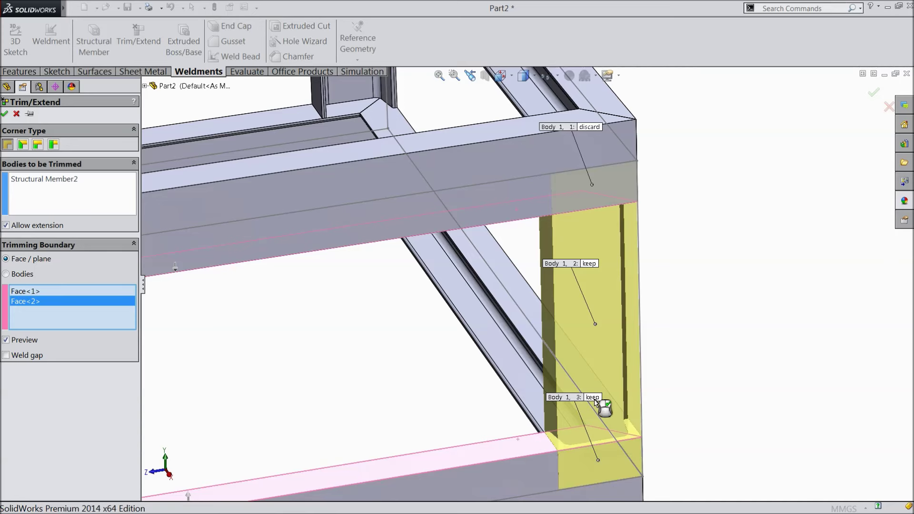
click(593, 398)
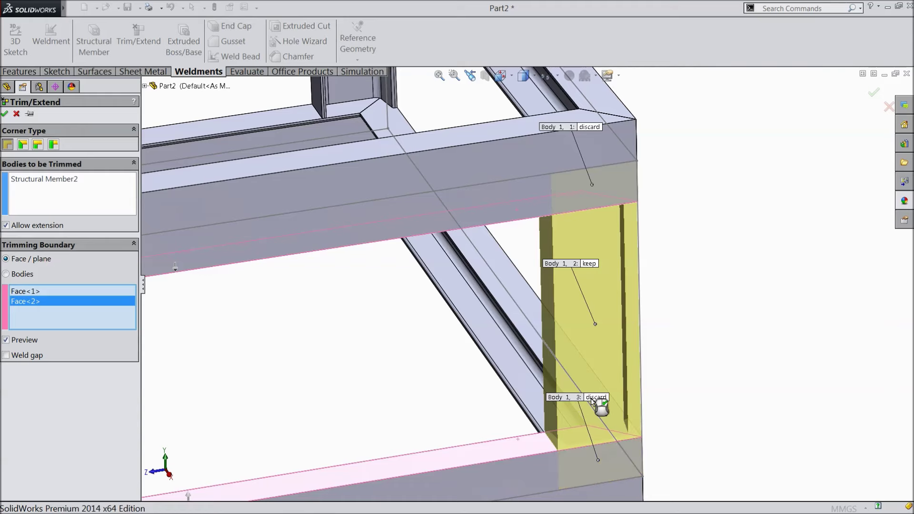
scroll(590, 467, down, 3)
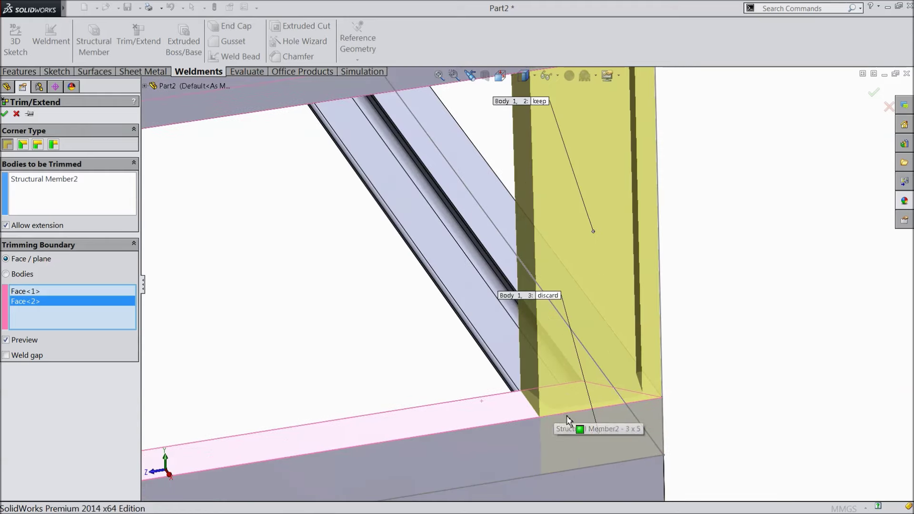
scroll(569, 426, up, 4)
scroll(543, 172, down, 3)
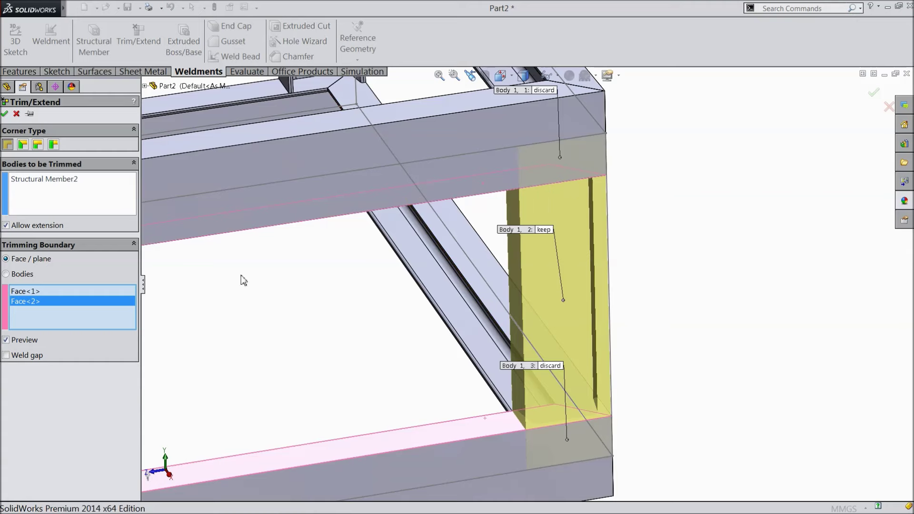
click(5, 114)
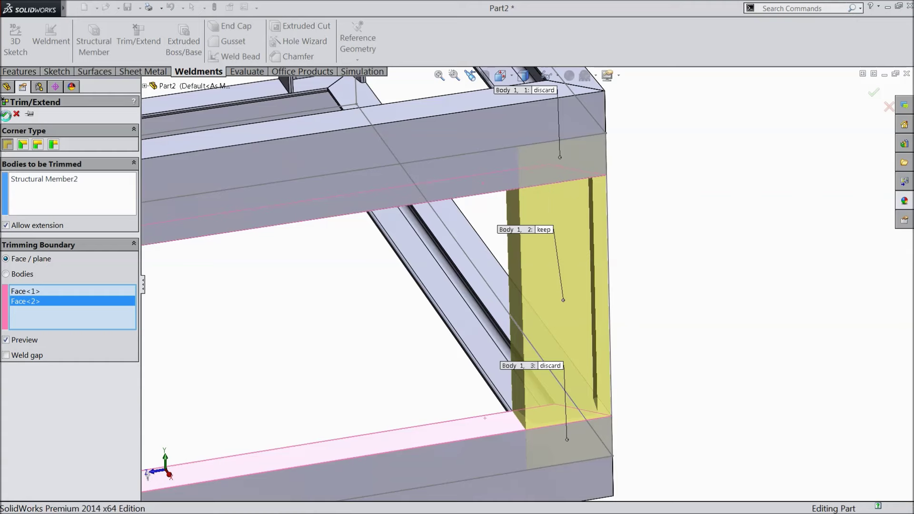
Step: Hide the 3D layout sketch 3DSketch2 so only the frame members show
click(577, 252)
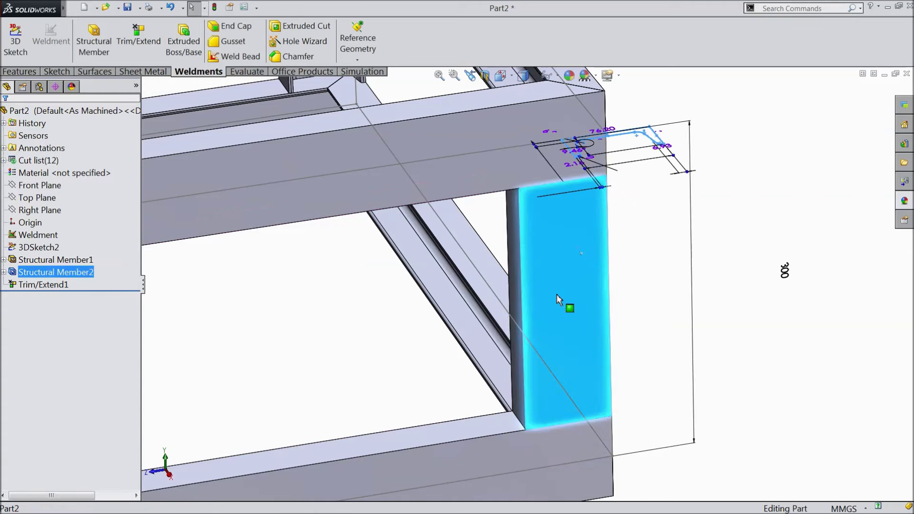
scroll(556, 294, up, 5)
click(643, 270)
middle_drag(642, 271, 656, 273)
scroll(419, 327, up, 2)
scroll(284, 261, down, 3)
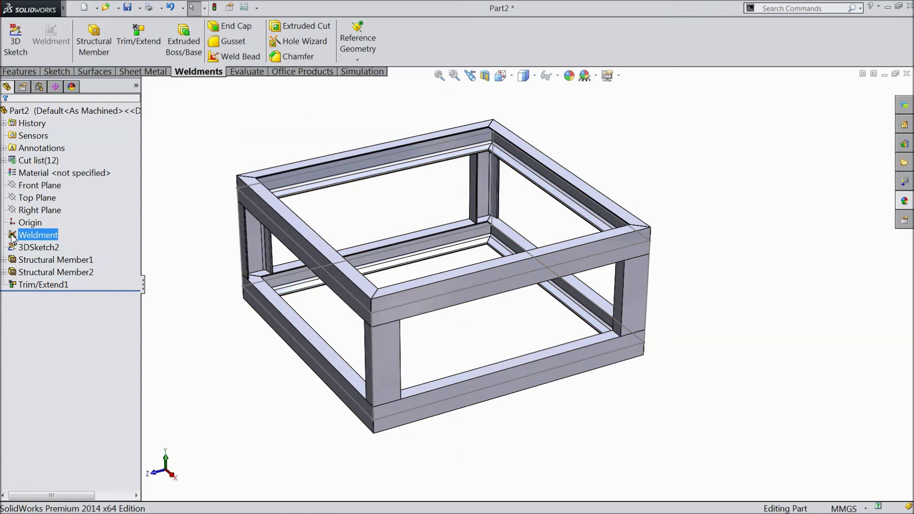
click(33, 247)
click(19, 234)
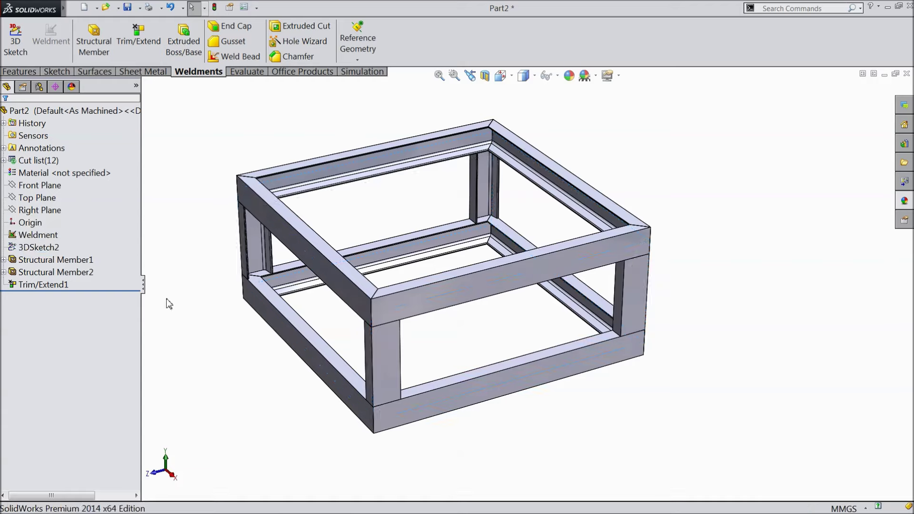
Step: Expand the cut list and update it so that identical frame members are grouped into cut list items
click(4, 161)
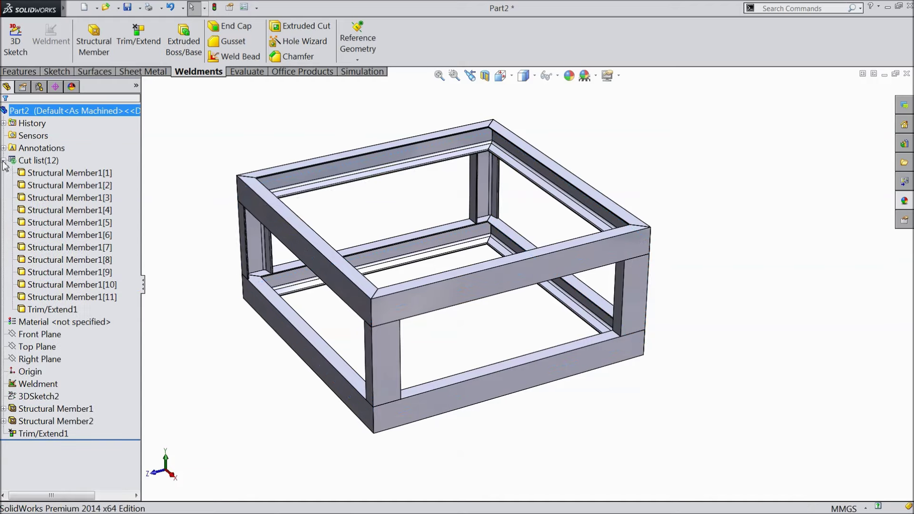
click(41, 160)
right_click(42, 164)
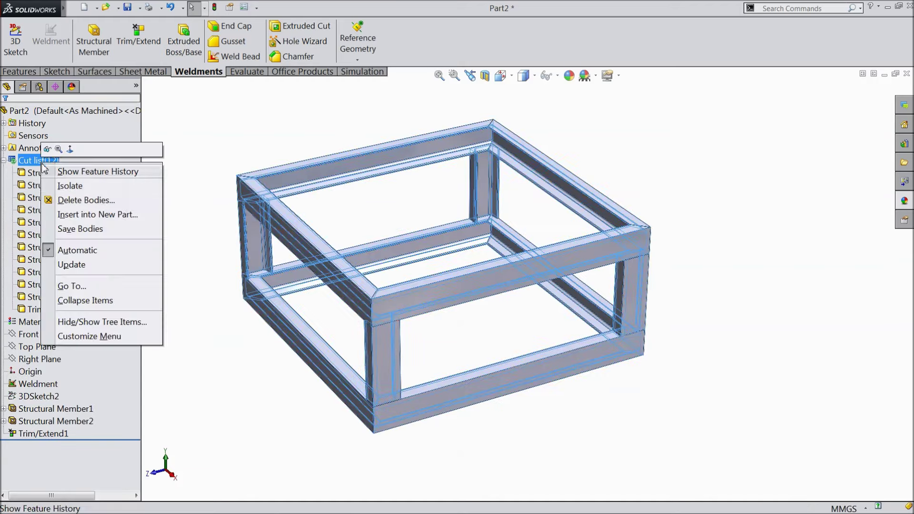
click(75, 263)
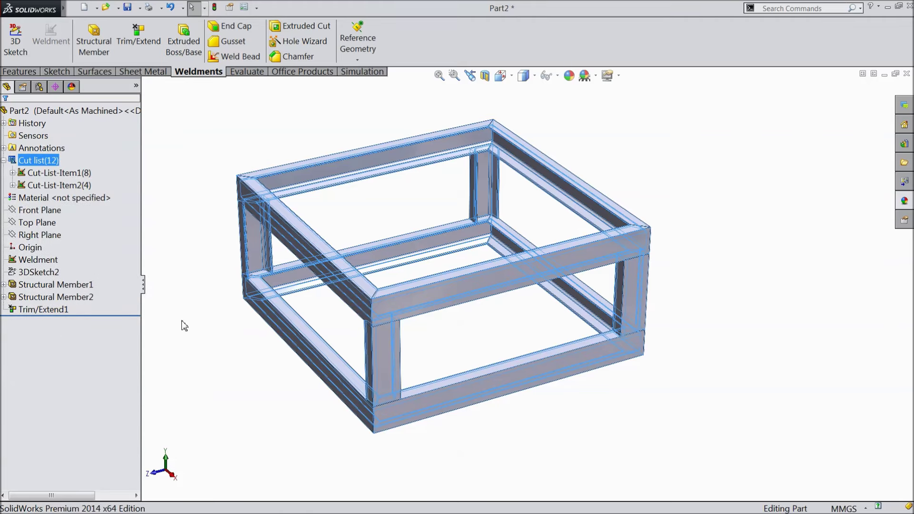
click(199, 294)
Step: Examine which members belong to each of the two cut list items and inspect the finished frame
click(58, 173)
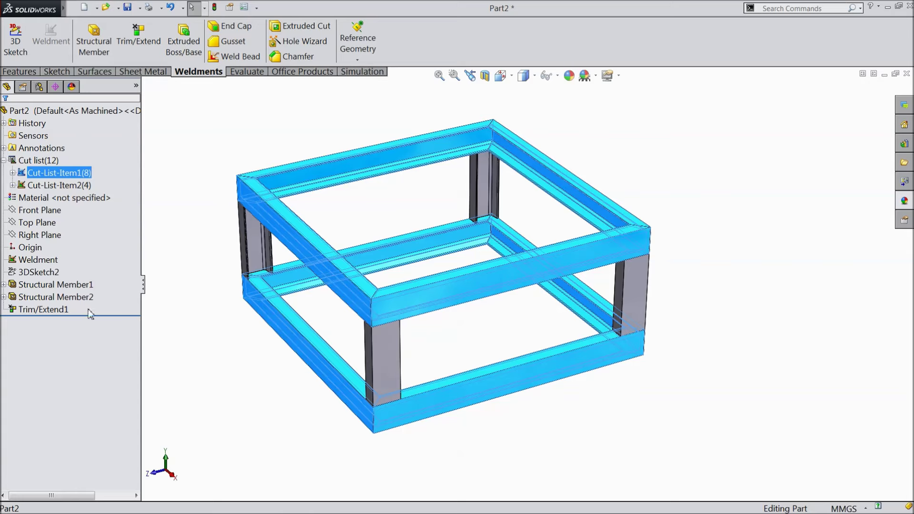
click(54, 185)
middle_drag(164, 338, 357, 354)
scroll(443, 262, down, 3)
scroll(329, 315, up, 3)
scroll(529, 292, down, 3)
middle_drag(529, 292, 534, 321)
scroll(515, 310, up, 3)
scroll(514, 310, down, 3)
click(545, 332)
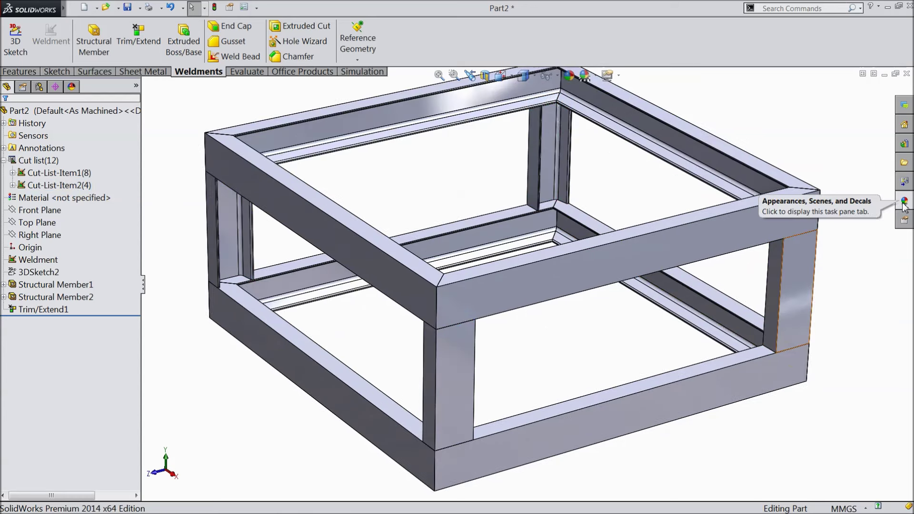